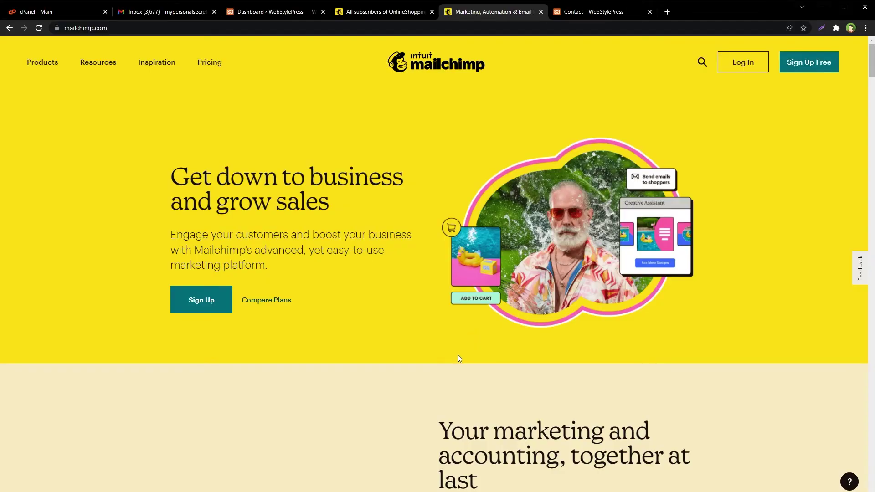
- Check the OnlineShoppingJungle audience's subscriber list and its Add contacts options
key(ctrl+shift+Tab)
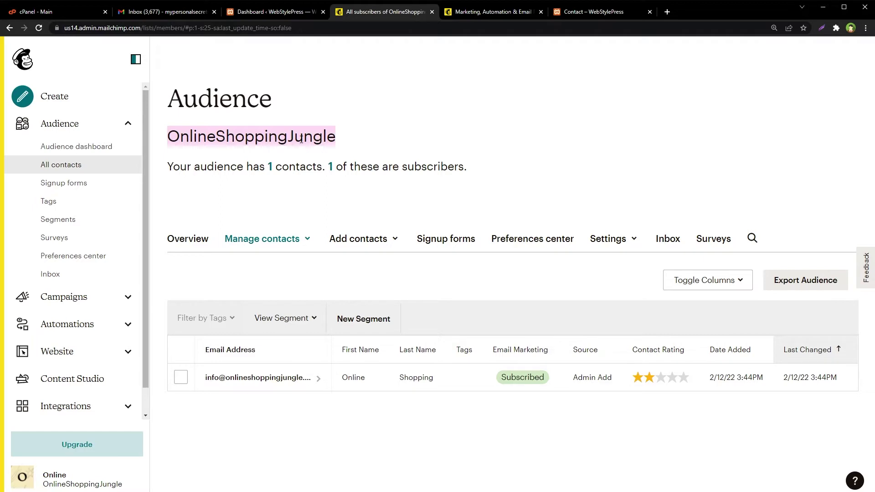
click(393, 240)
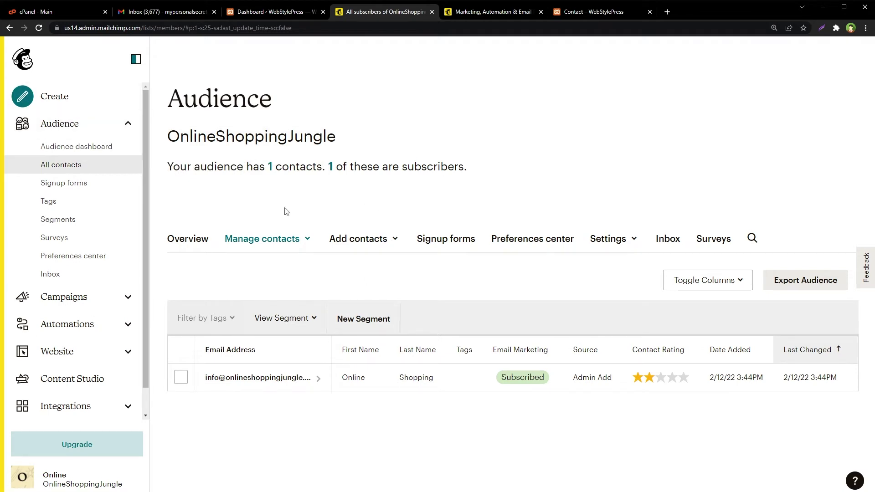
- Search the WordPress plugin directory for 'Mailchimp for WordPress'
click(277, 11)
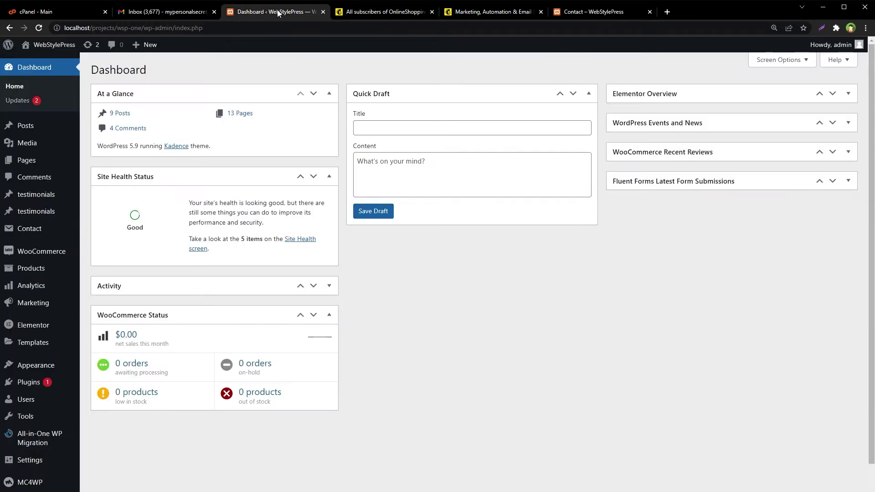
mouse_move(60, 383)
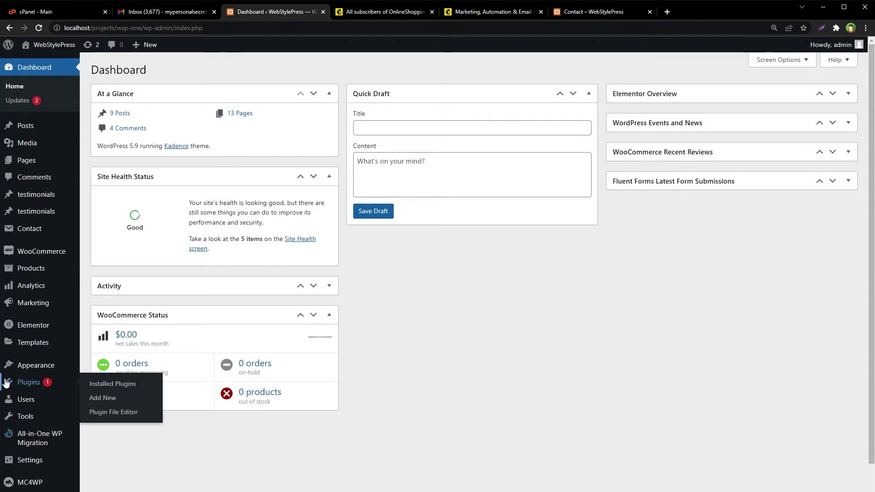
click(109, 398)
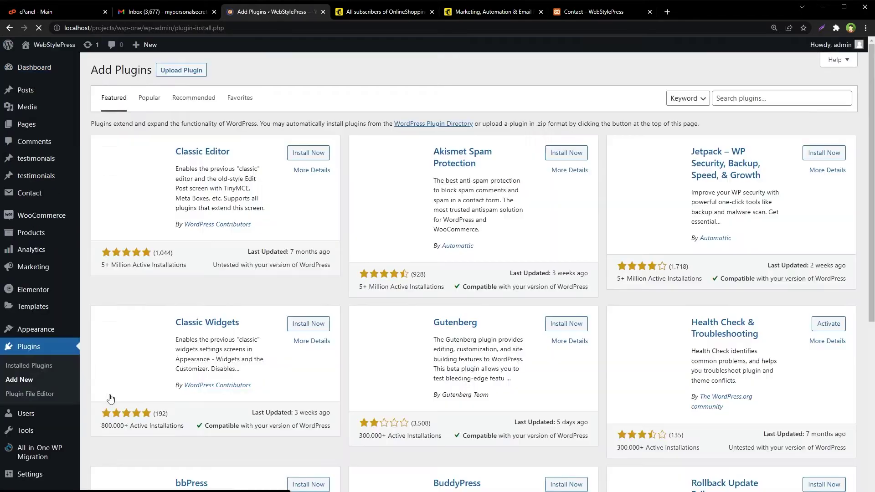
click(749, 99)
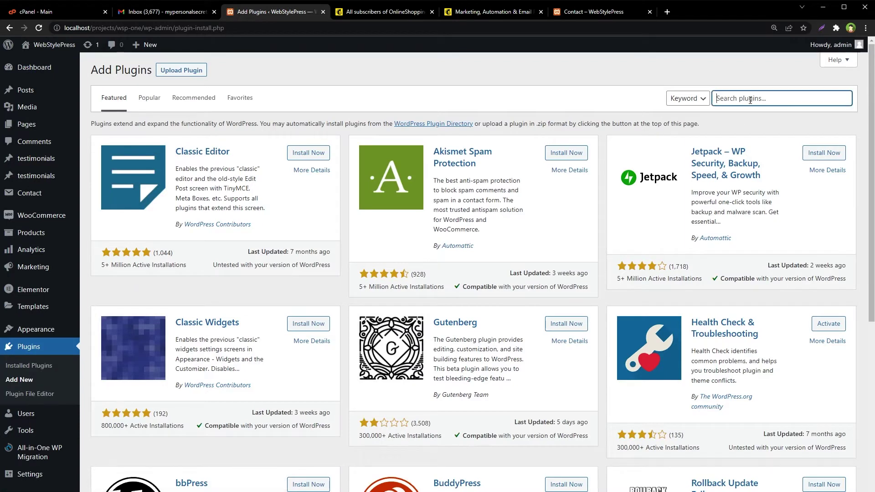
text(Mailchimp for WordPress)
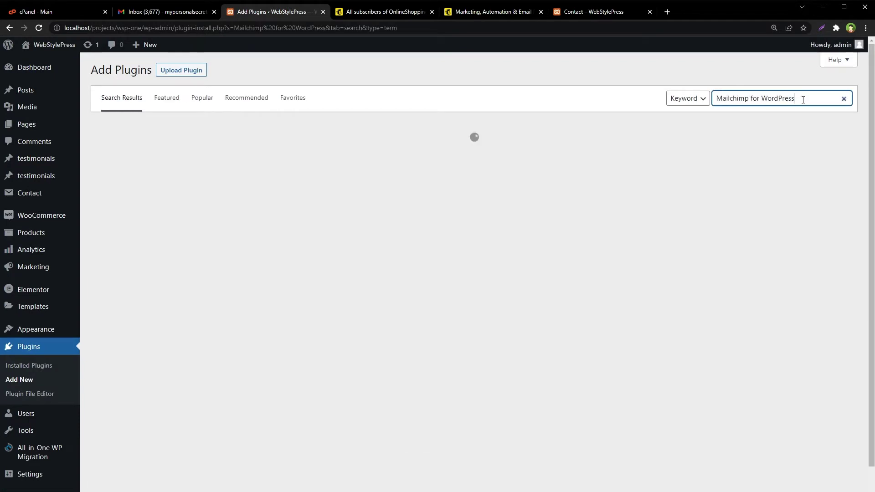
drag(788, 99, 689, 98)
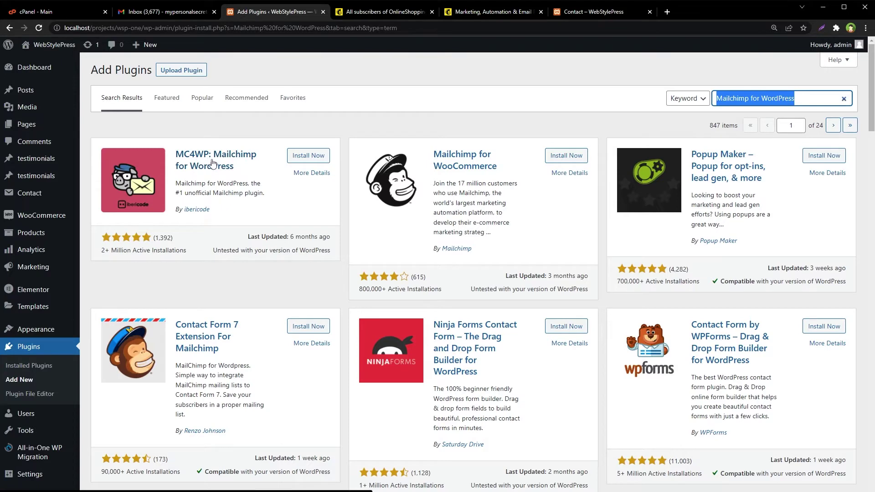
- Install and activate the MC4WP: Mailchimp for WordPress plugin
click(306, 155)
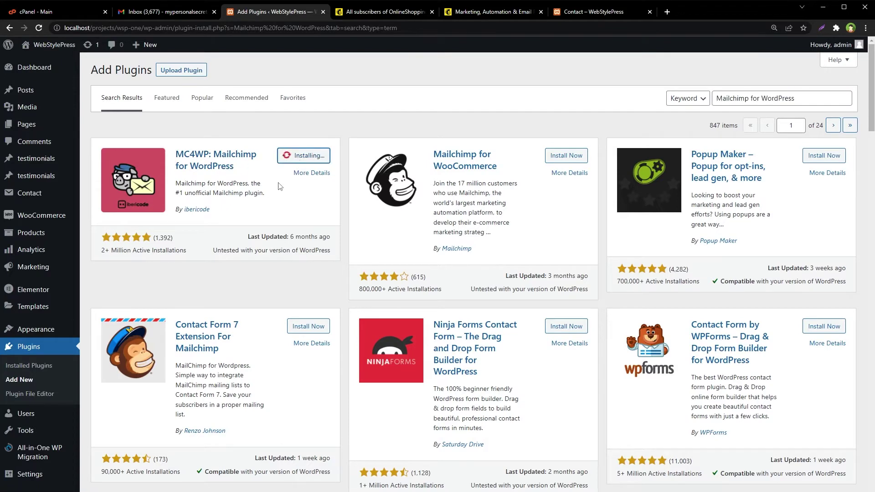
click(304, 157)
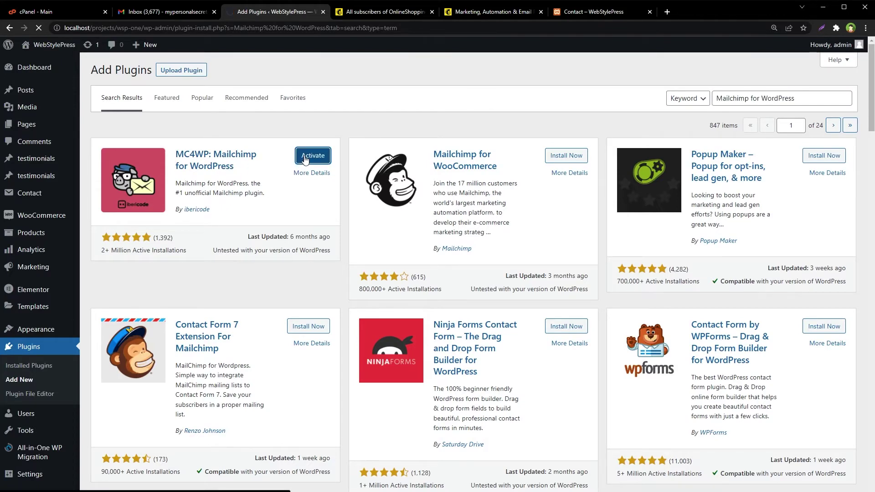
scroll(82, 362, down, 4)
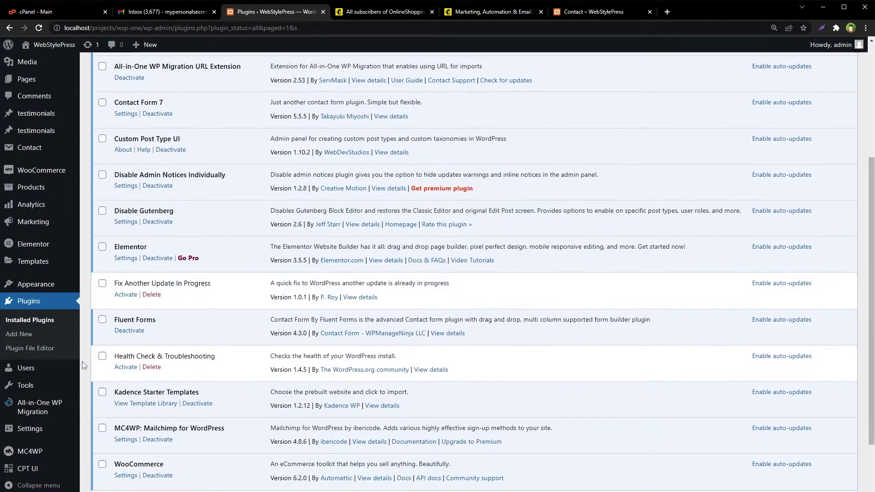
mouse_move(53, 452)
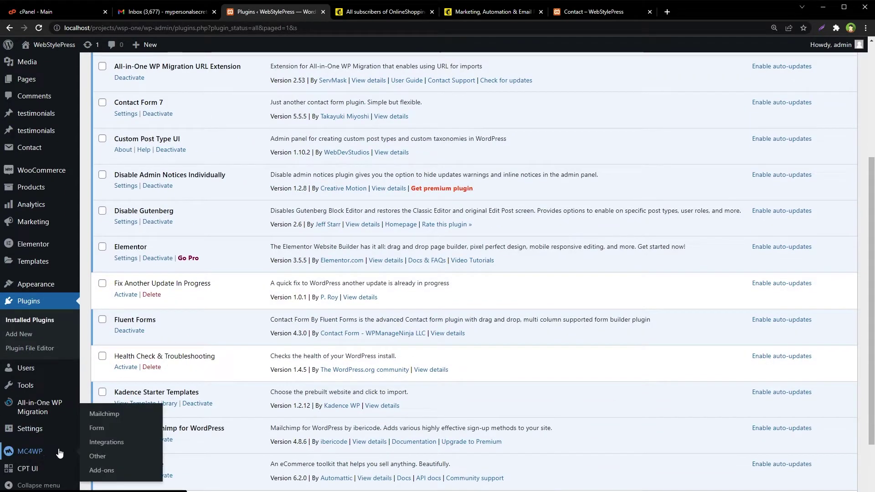
- Open MC4WP's Mailchimp API settings, then open the 'Get your API key here' page in a new tab
click(100, 415)
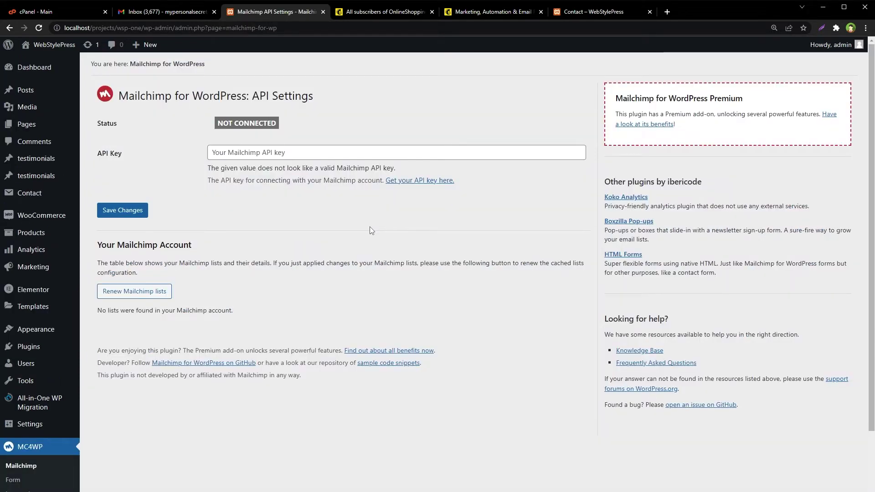
click(374, 153)
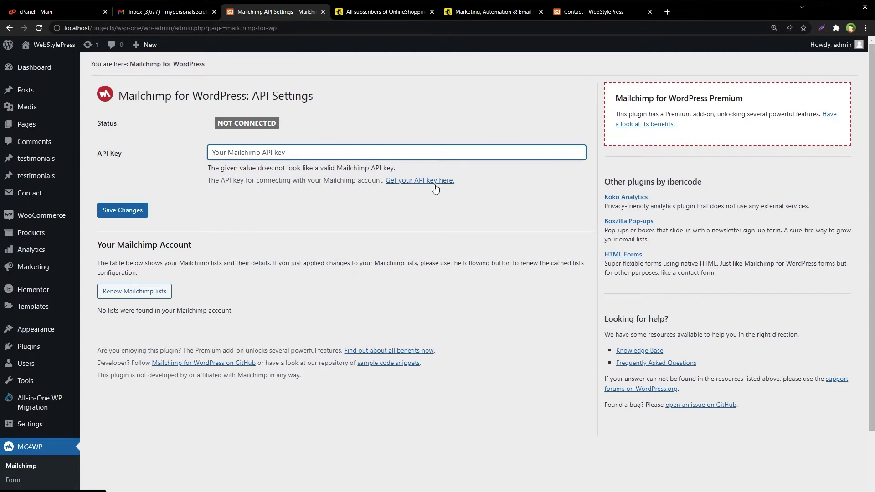
drag(476, 183, 384, 184)
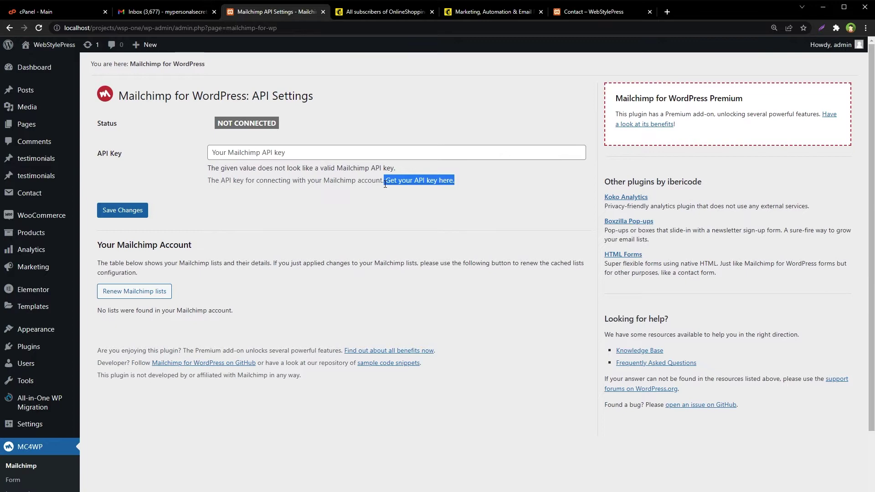
middle_click(421, 183)
click(382, 13)
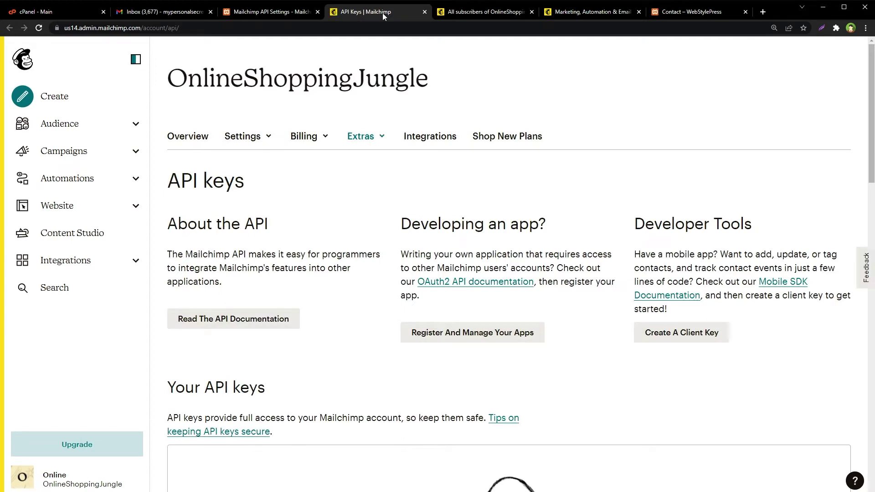
- Create a new Mailchimp API key and select it for copying
scroll(643, 314, down, 10)
scroll(640, 309, up, 2)
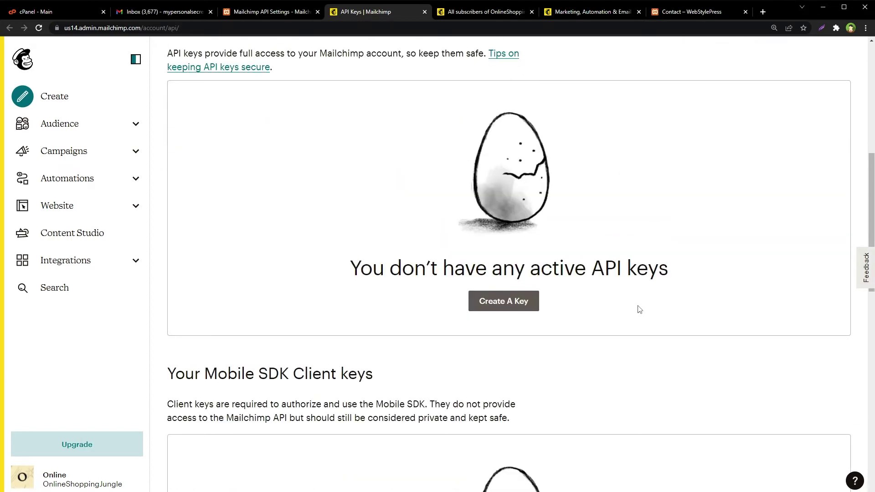
click(506, 306)
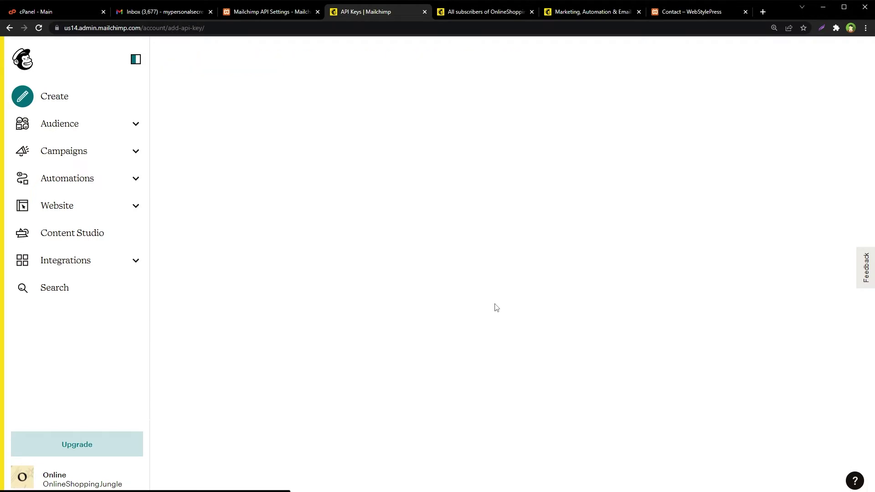
click(614, 274)
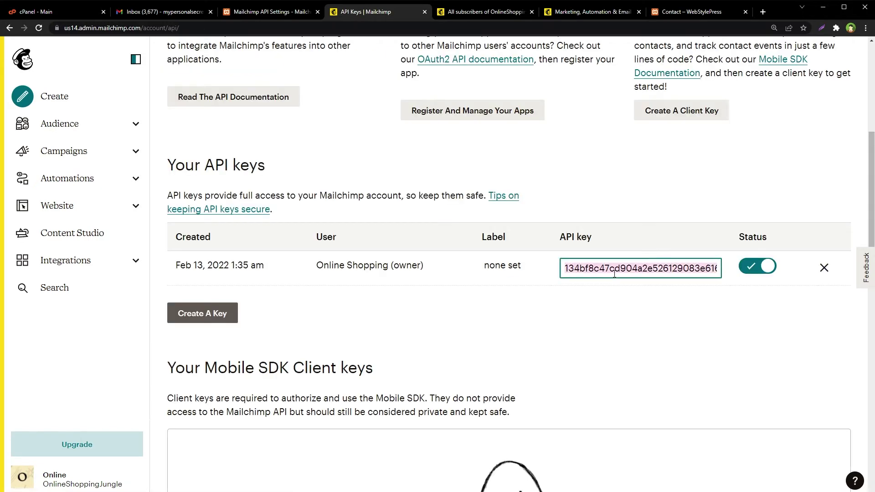
- Paste the API key into MC4WP's API Key field, save, and confirm the OnlineShoppingJungle connection
click(274, 12)
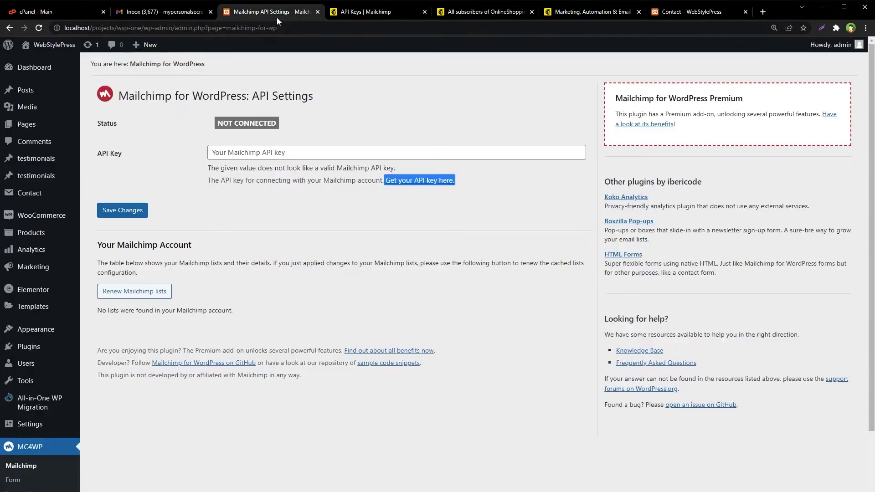
click(303, 152)
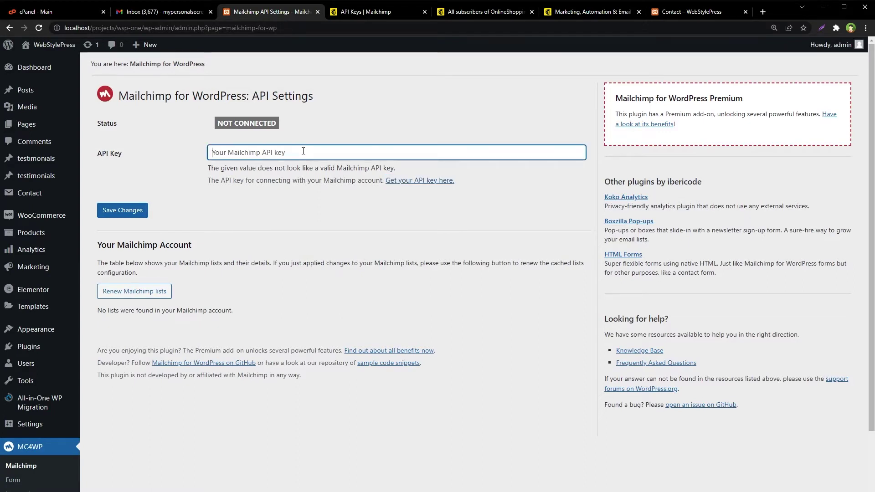
key(ctrl+v)
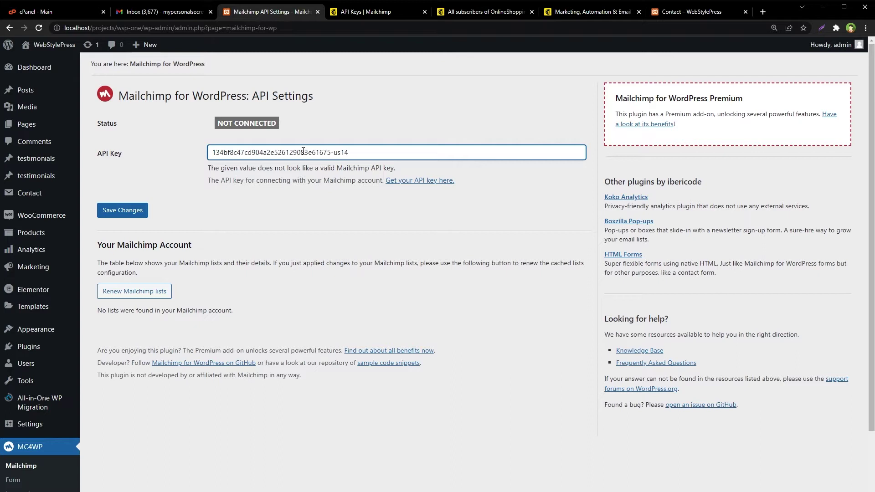
click(135, 199)
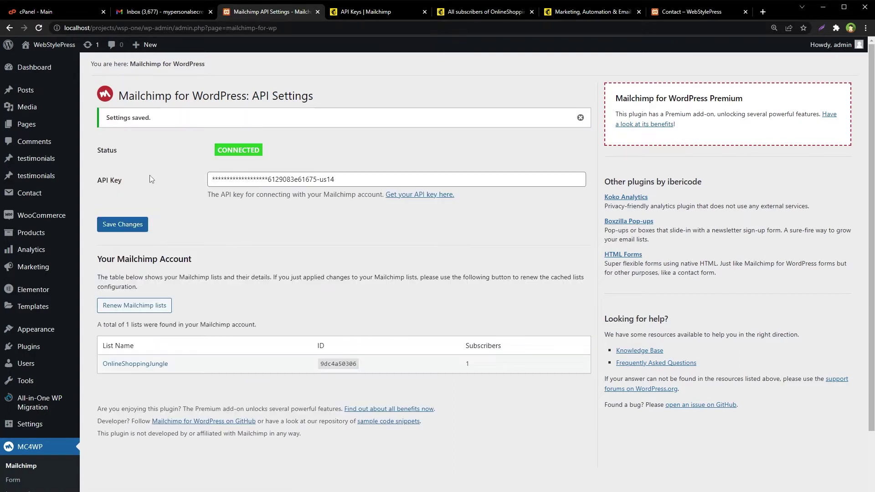
double_click(101, 150)
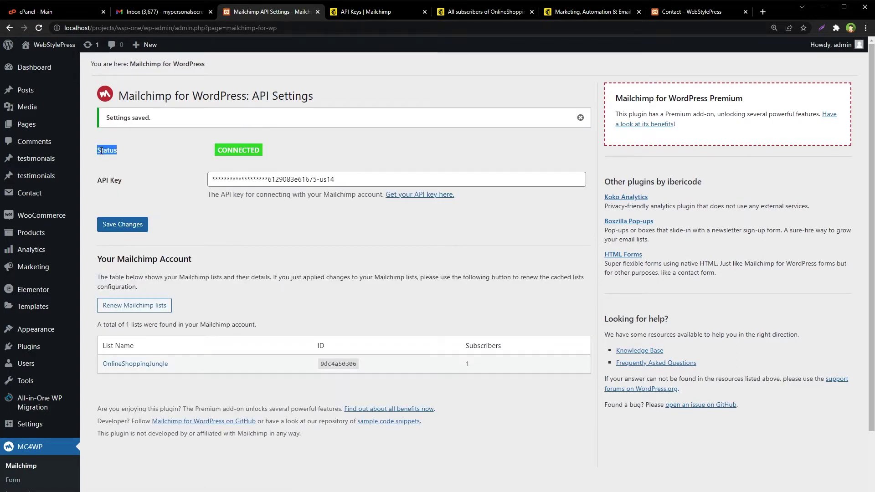
double_click(249, 145)
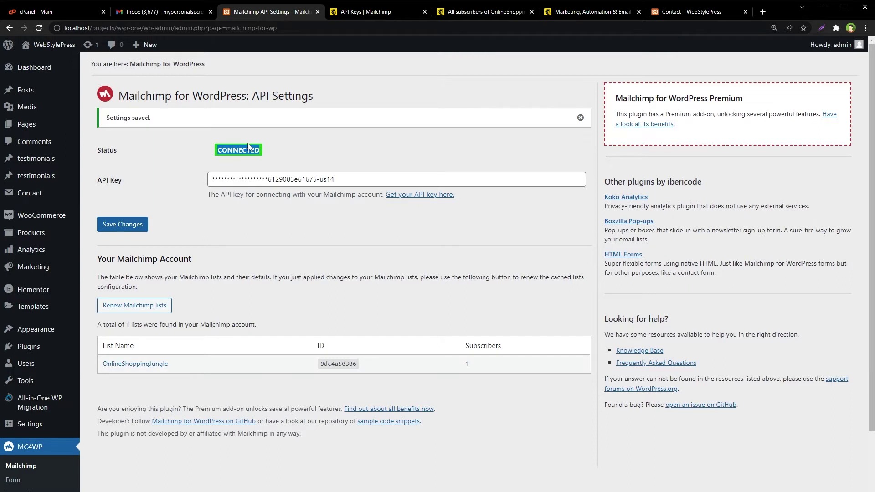
drag(215, 365, 386, 364)
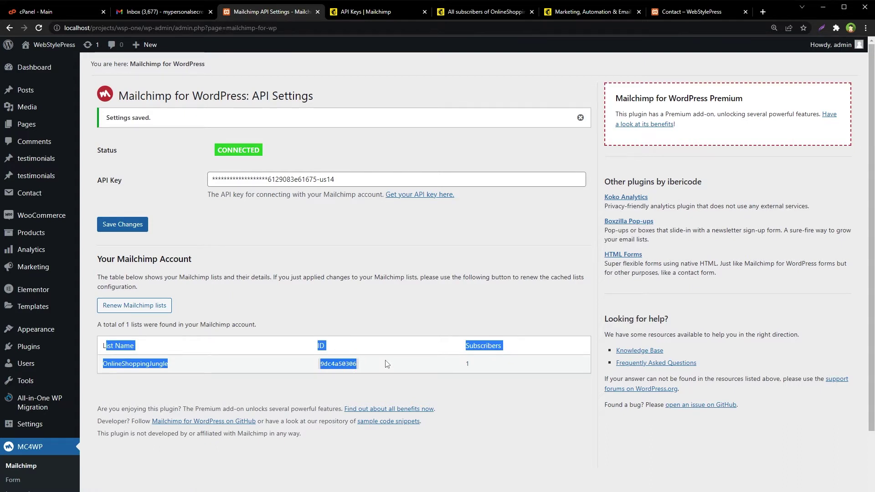
scroll(386, 363, down, 3)
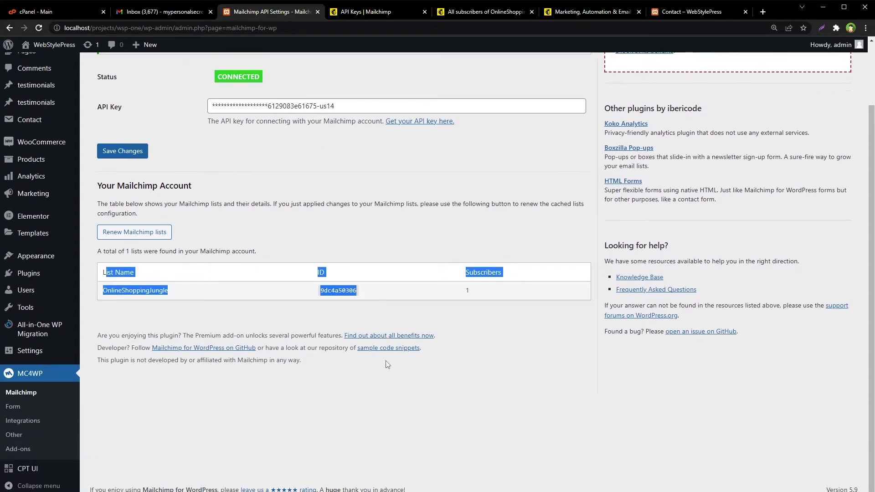
- Open the MC4WP sign-up form editor and add blank lines below the EMAIL field
click(21, 408)
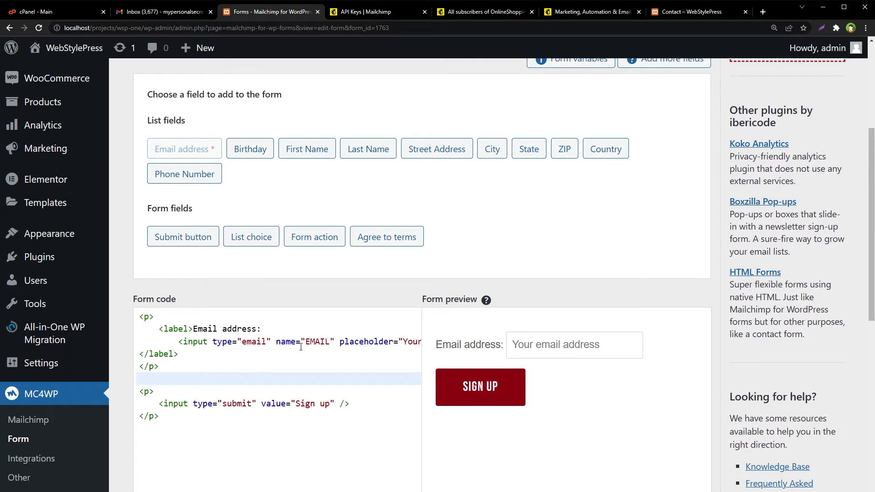
double_click(315, 340)
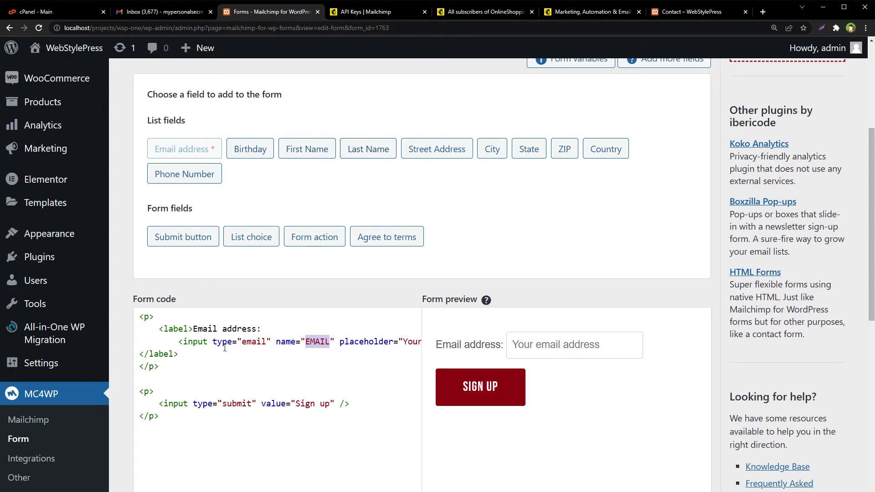
click(209, 359)
click(201, 365)
key(Return)
key(Return)
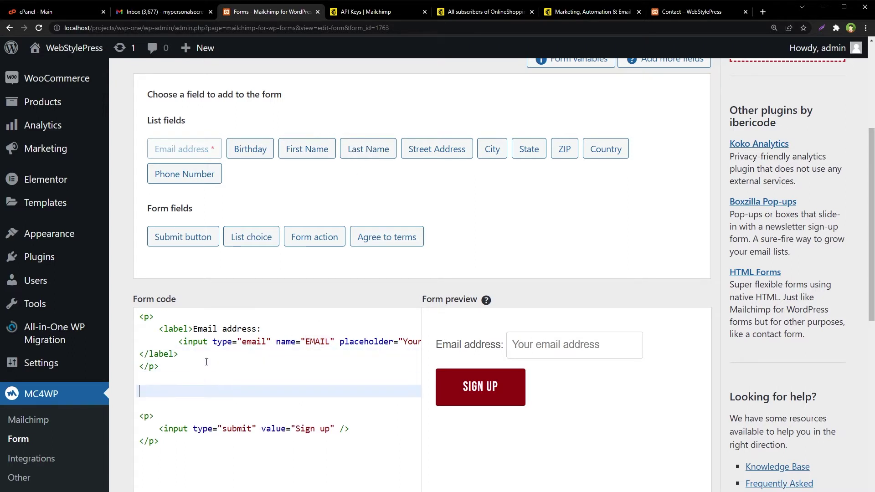
- Add the First Name and Last Name list fields to the form
click(303, 150)
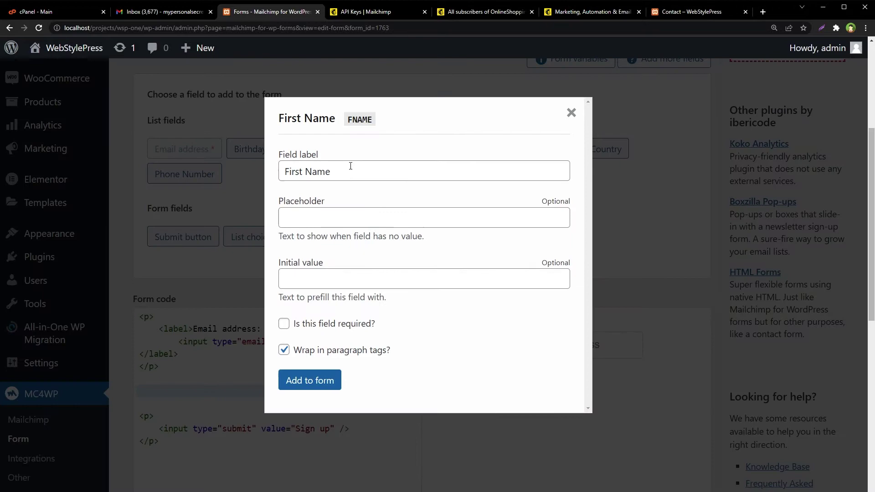
click(321, 387)
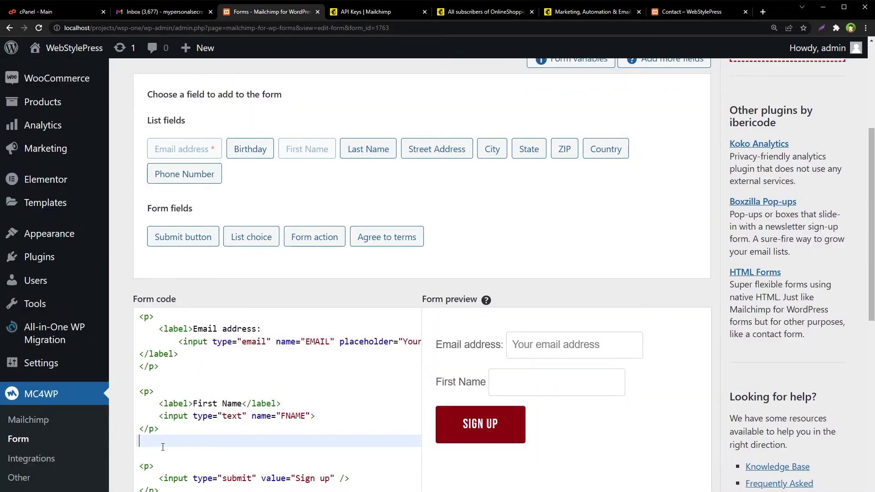
scroll(256, 431, down, 2)
scroll(338, 190, up, 1)
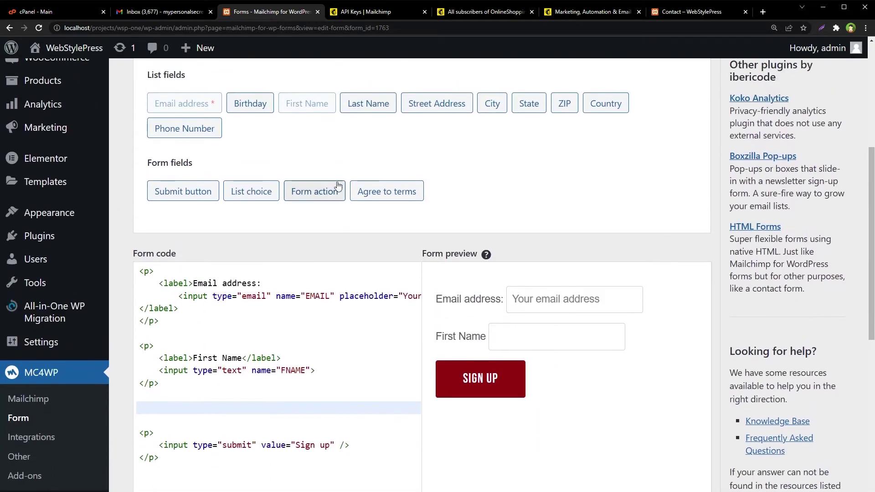
click(358, 106)
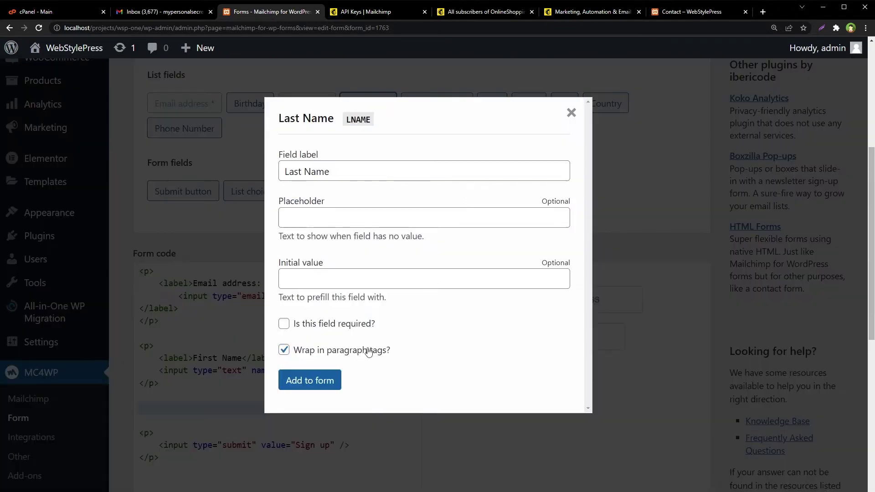
click(302, 379)
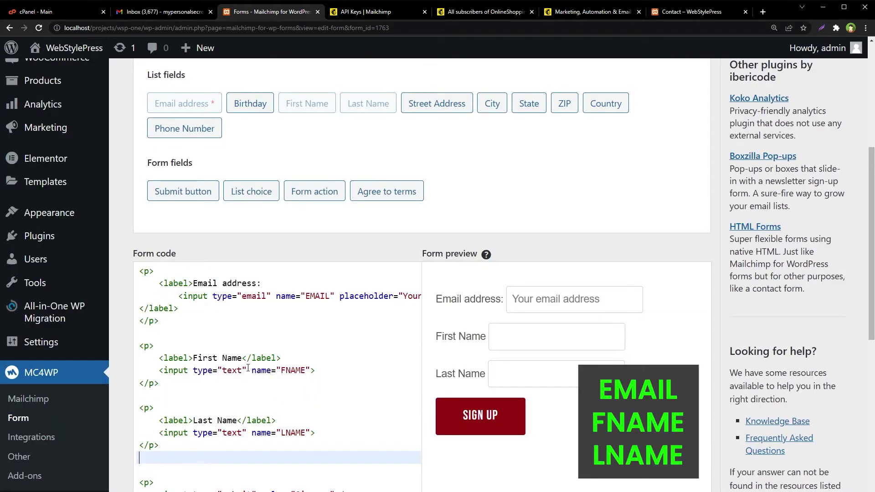
- Review the EMAIL, FNAME and LNAME field names in the form code
drag(251, 370, 308, 371)
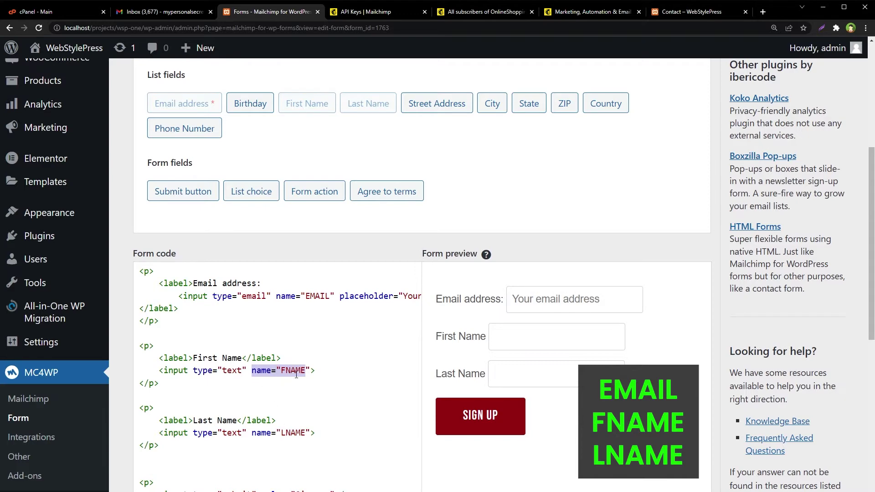
double_click(296, 371)
double_click(292, 433)
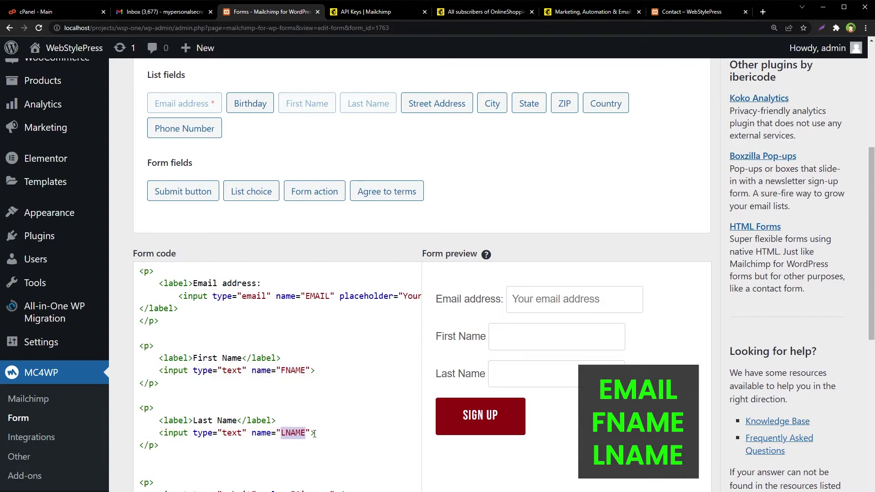
scroll(376, 405, down, 2)
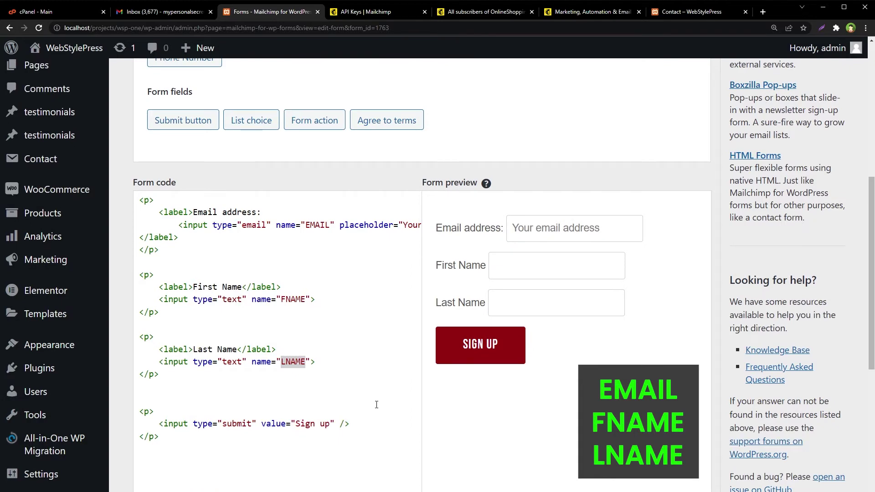
scroll(376, 405, down, 5)
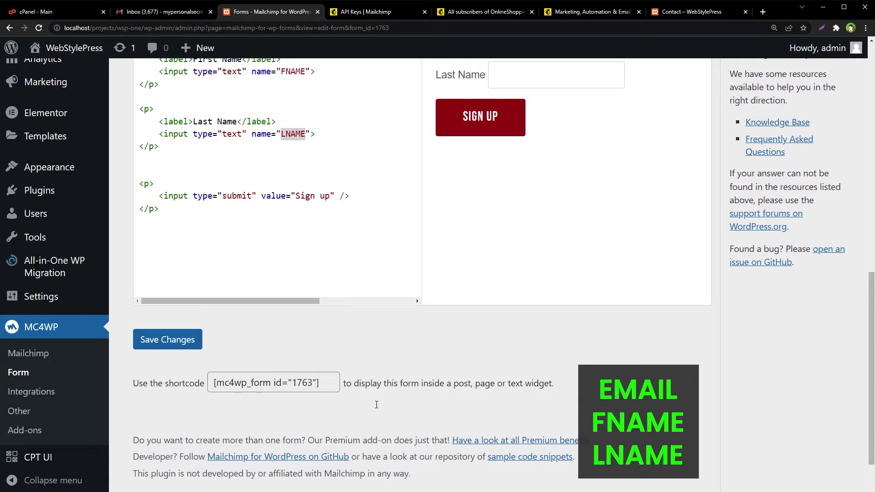
scroll(376, 404, up, 4)
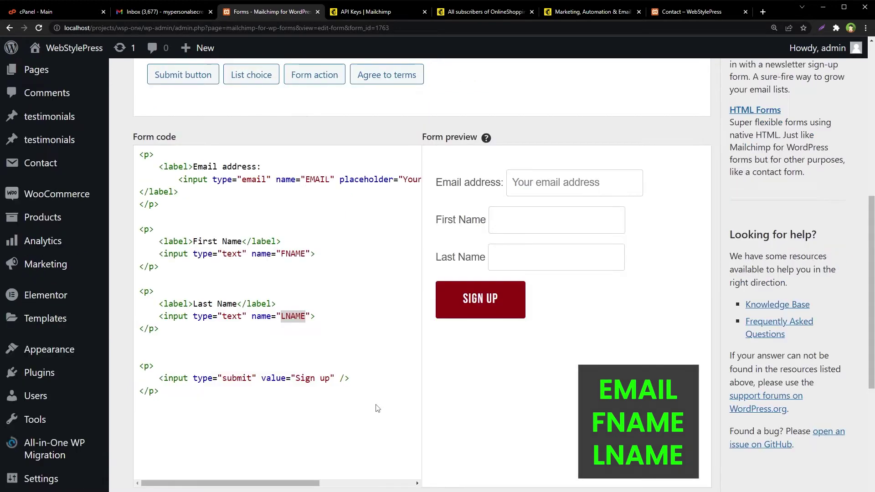
drag(277, 181, 335, 180)
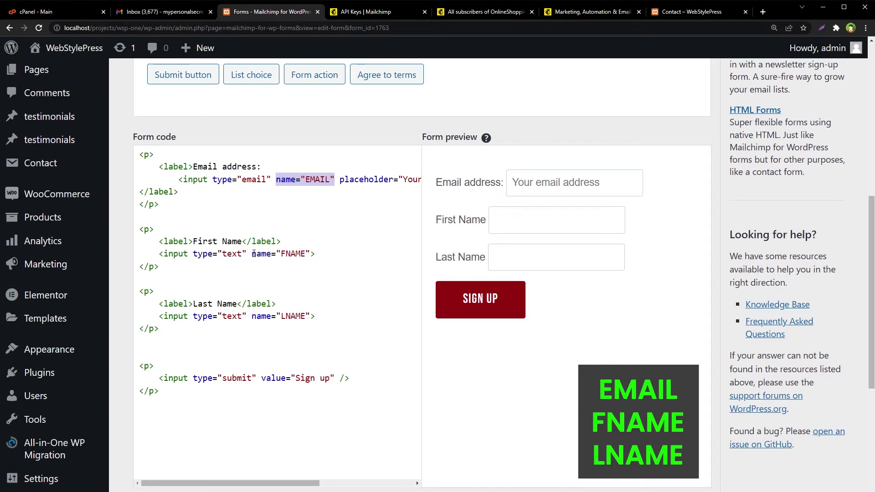
drag(252, 253, 310, 253)
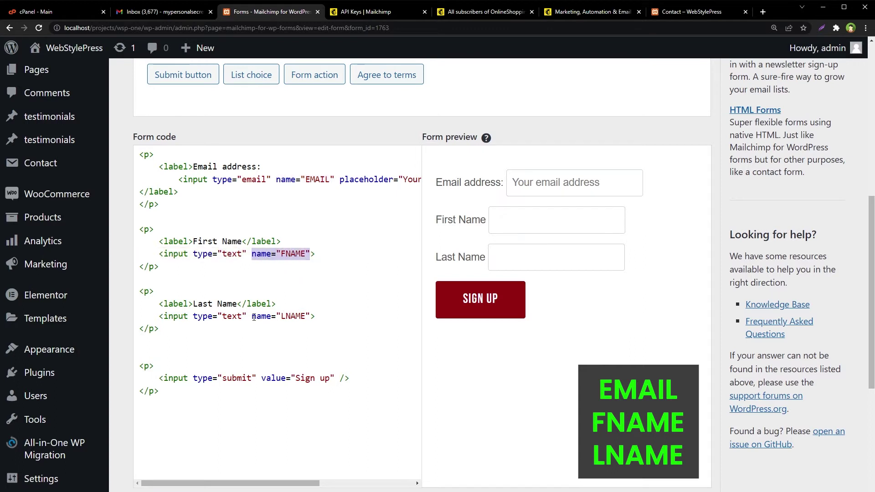
drag(253, 316, 312, 316)
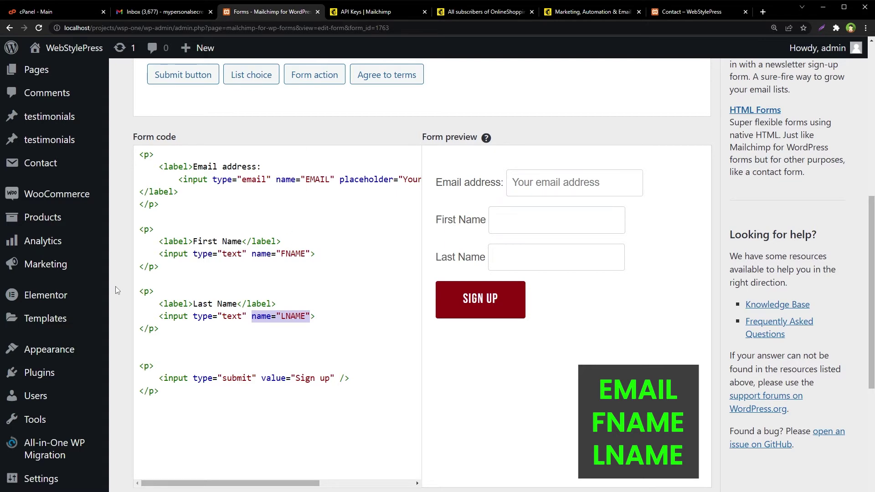
scroll(116, 286, down, 5)
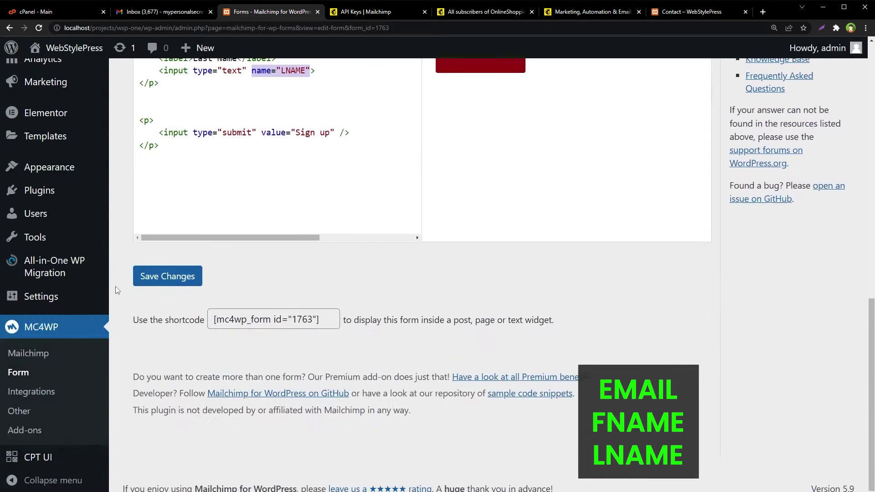
- Open MC4WP's Contact Form 7 integration and select the [mc4wp_checkbox] tag
click(32, 392)
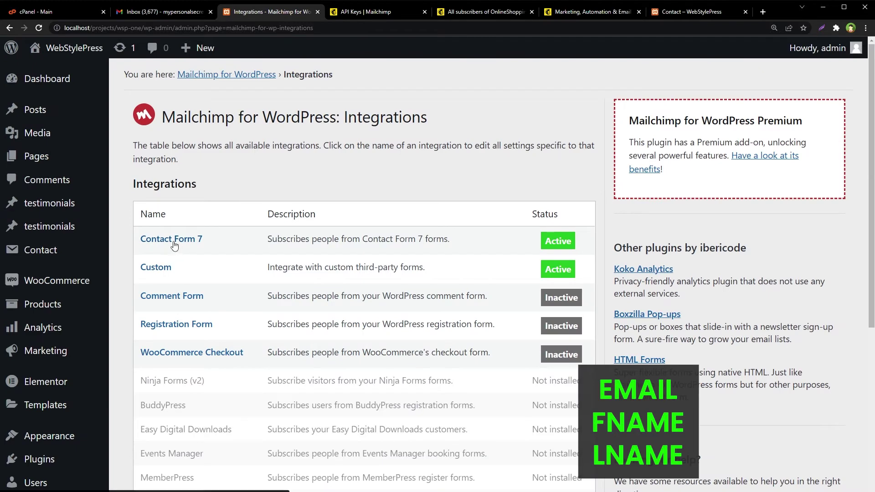
click(173, 245)
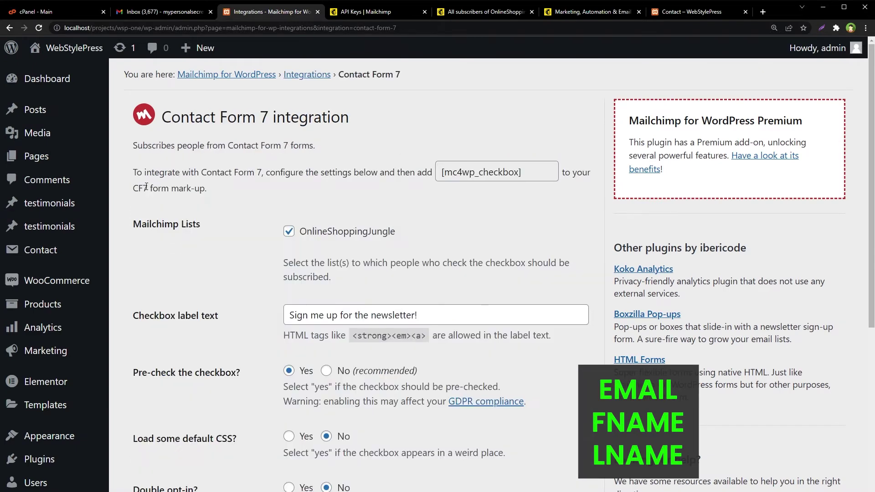
drag(133, 172, 267, 173)
triple_click(329, 173)
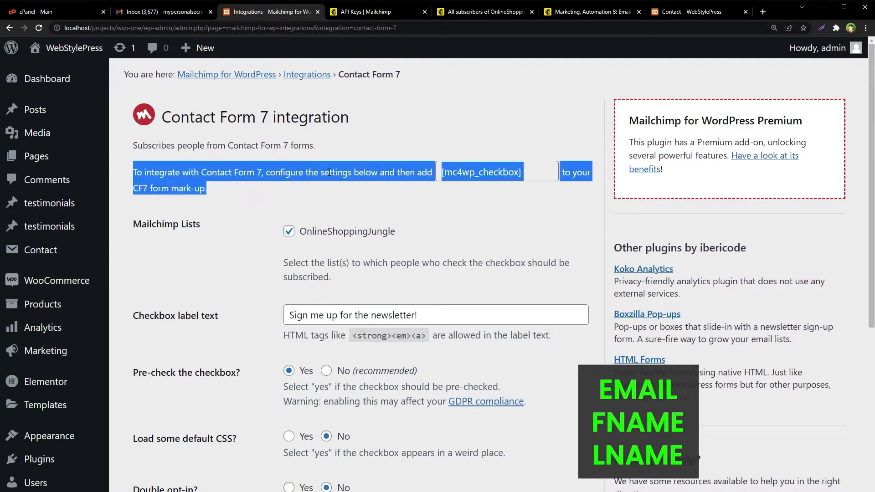
click(390, 172)
click(439, 172)
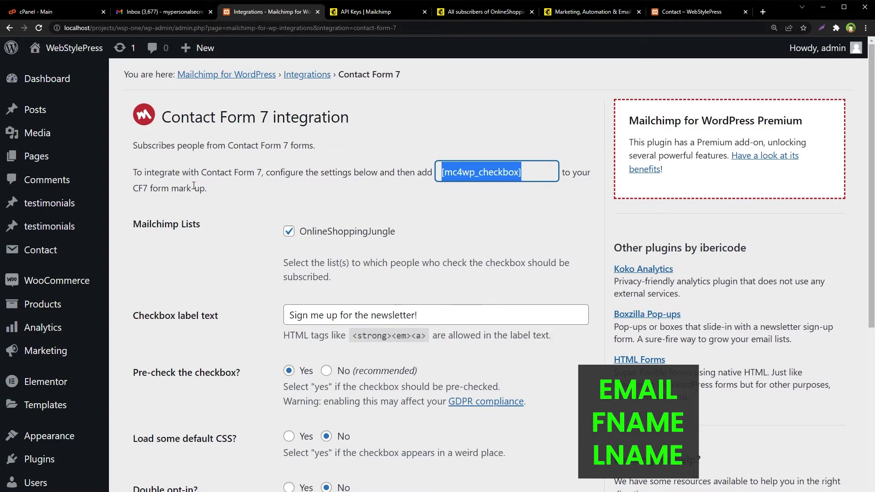
click(430, 189)
click(480, 175)
key(ctrl+c)
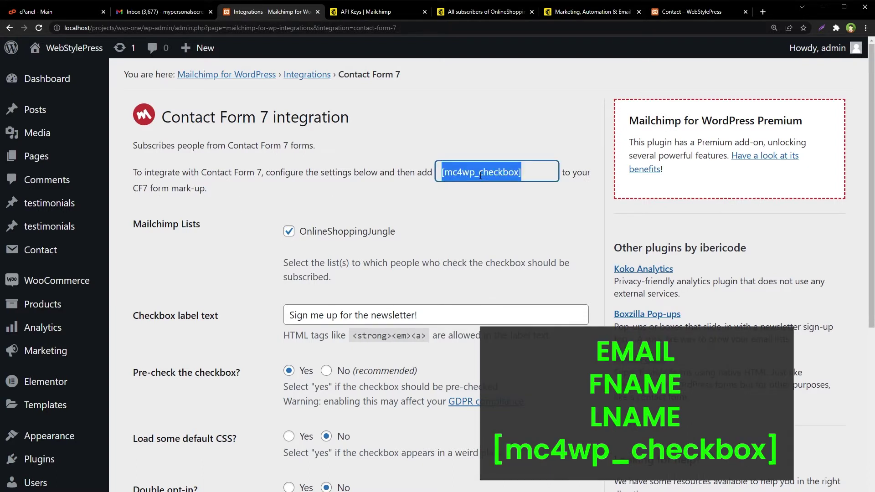
mouse_move(41, 252)
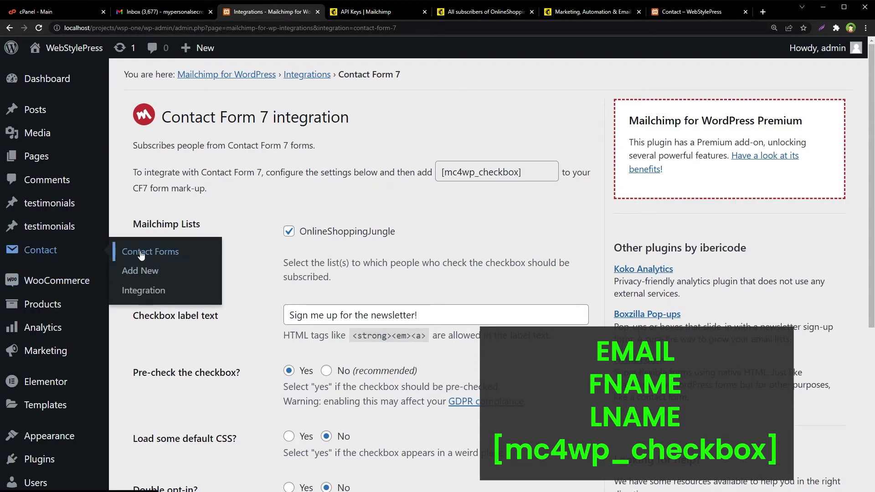
- Create a new contact form titled 'Subscribe' and clear its default template
click(146, 274)
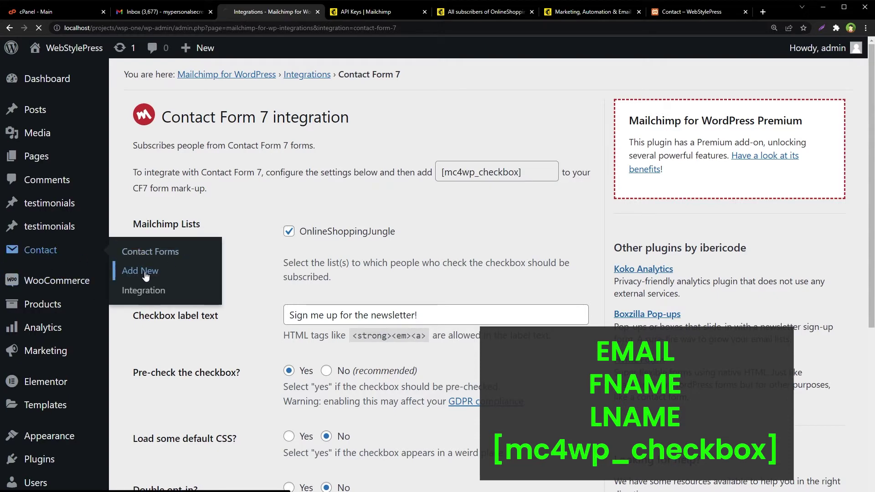
click(269, 95)
text(Subscribe)
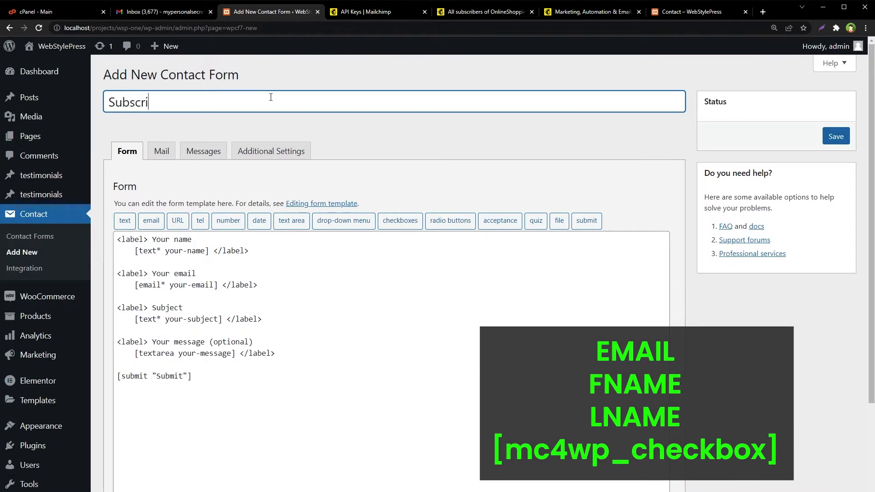
click(225, 265)
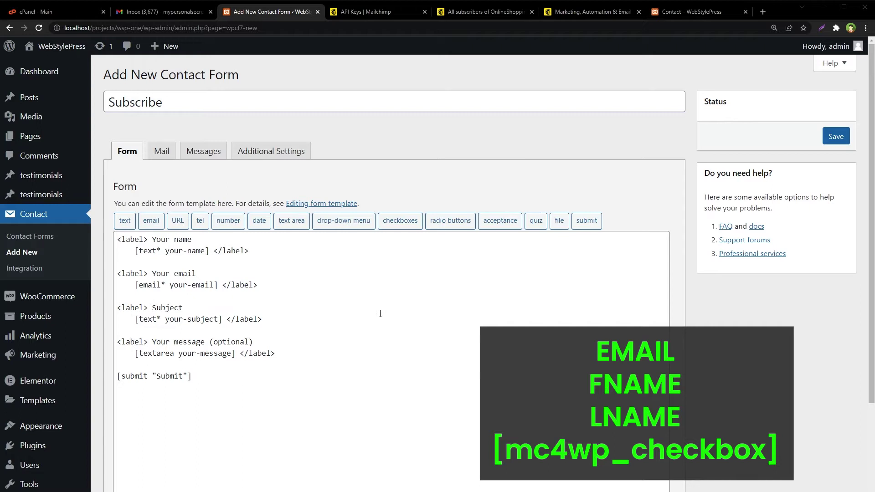
drag(247, 378, 117, 237)
key(BackSpace)
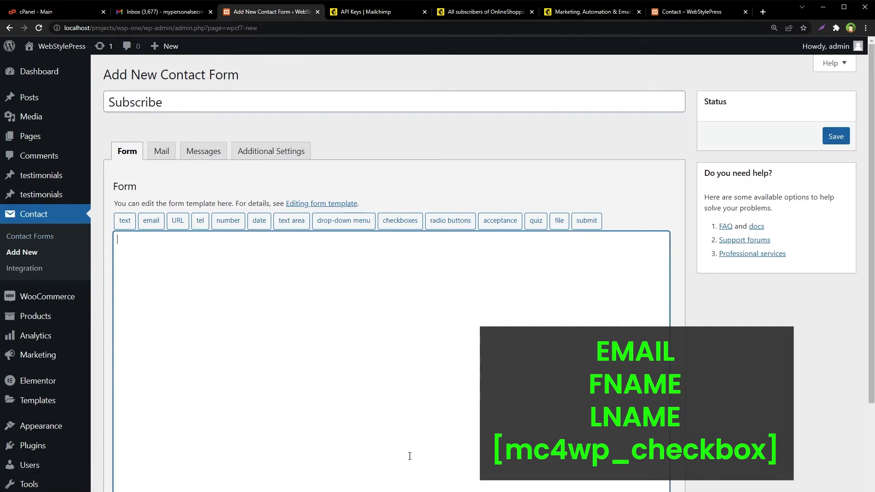
- Paste the First Name (FNAME) and Last Name (LNAME) field markup into the template
text(<label> First Name     [text* FNAME] </label>)
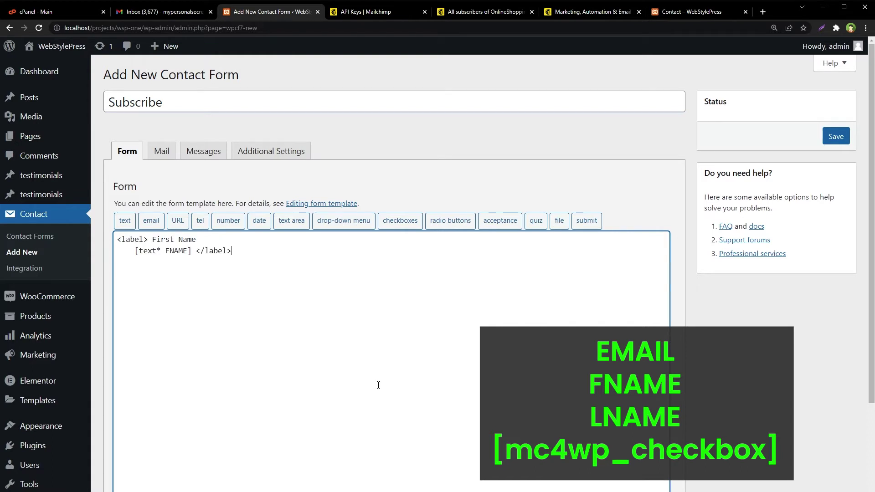
key(ctrl+plus)
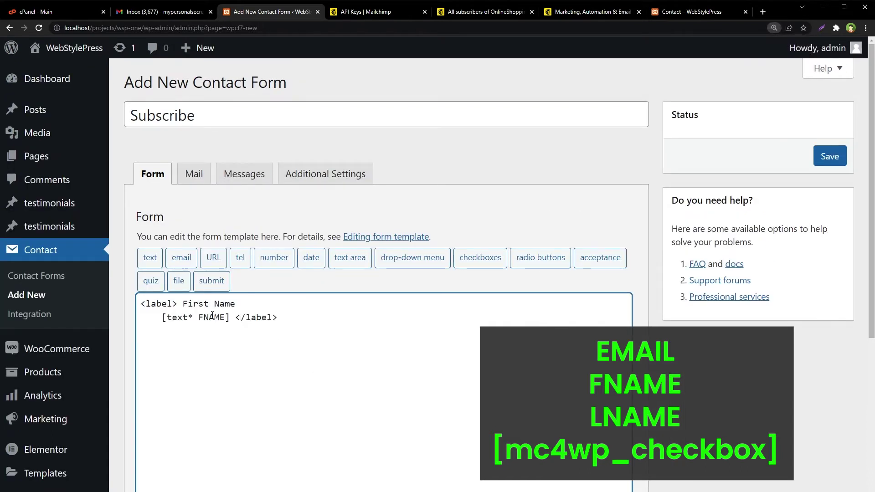
double_click(213, 317)
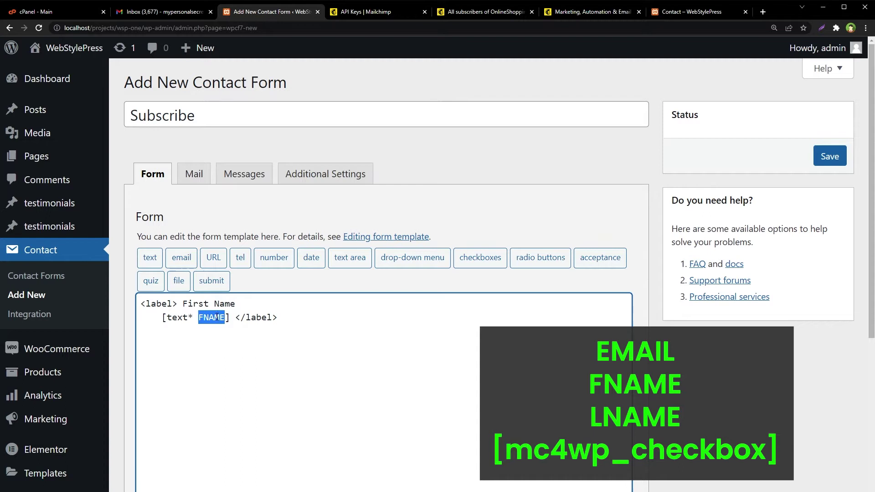
click(336, 320)
text(<label> Last Name     [text* LNAME] </label>)
scroll(319, 337, down, 2)
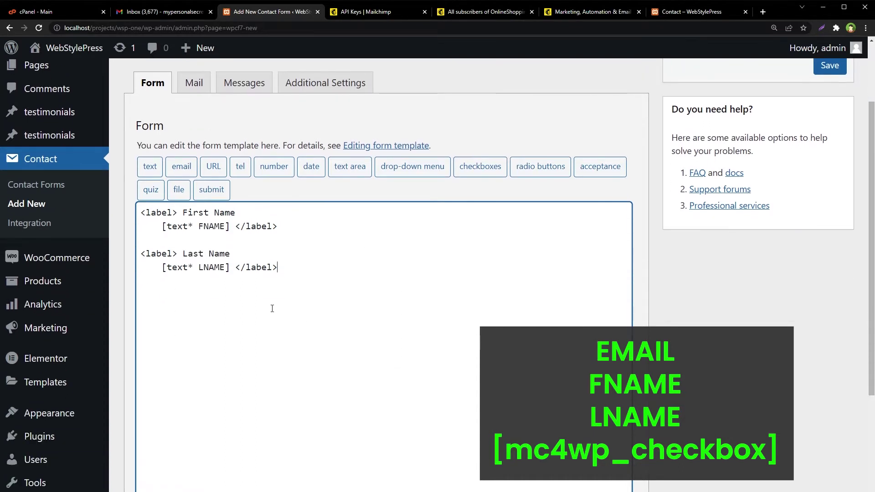
double_click(212, 267)
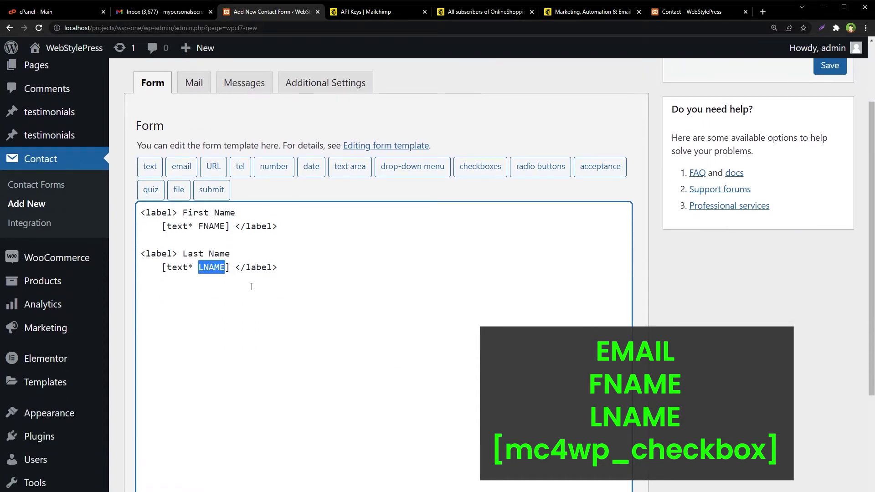
click(290, 269)
- Add the Your email field, [mc4wp_checkbox] and [submit "Subscribe"] below the name fields
key(Return)
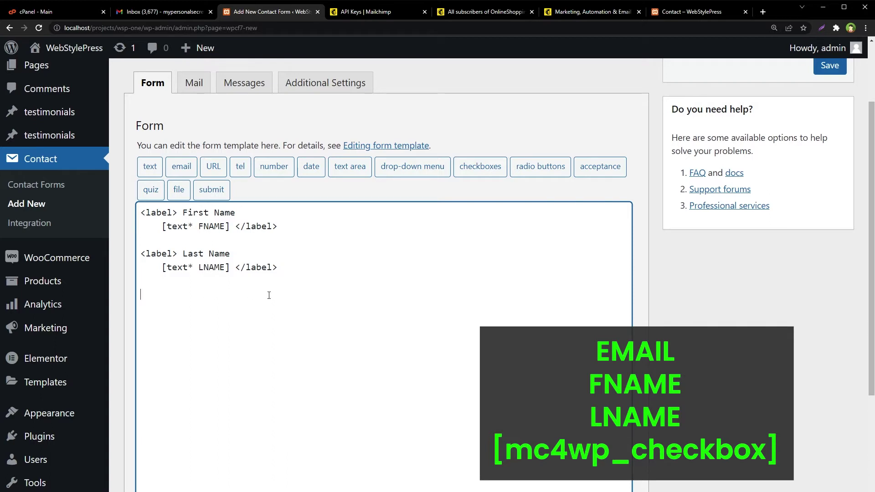
text(<label> Your email     [email* EMAIL] </label>)
double_click(215, 309)
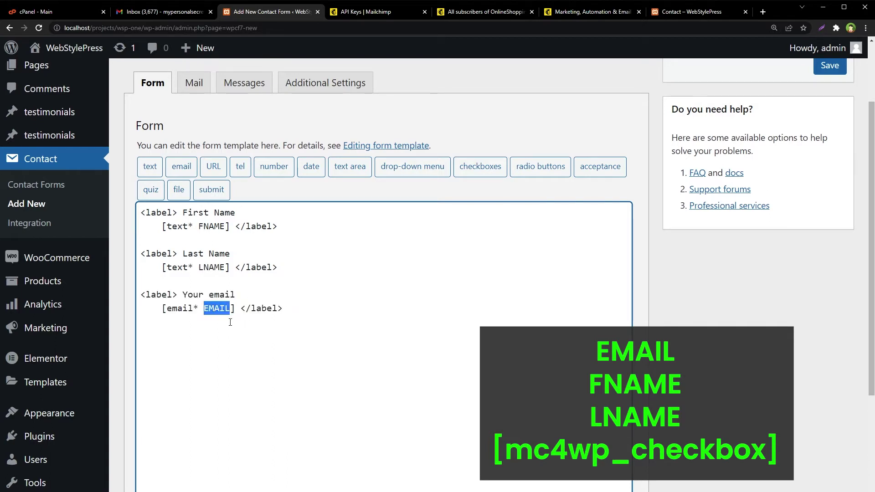
click(317, 310)
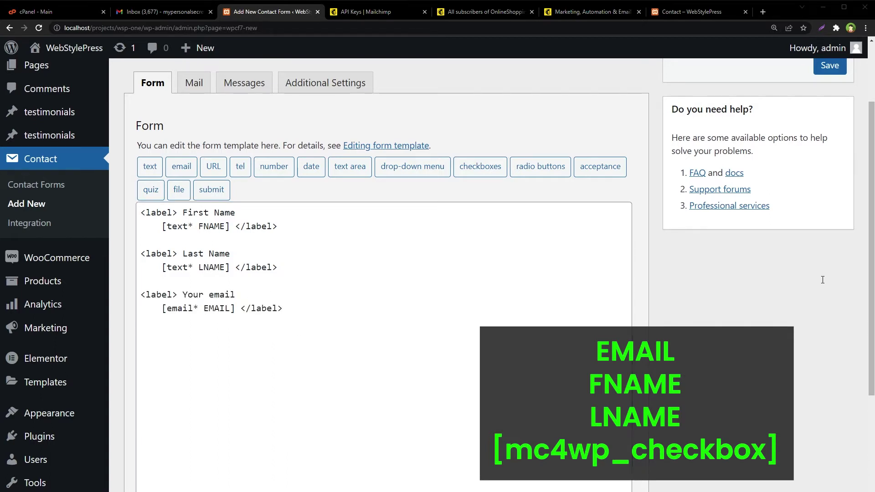
click(141, 338)
key(ctrl+v)
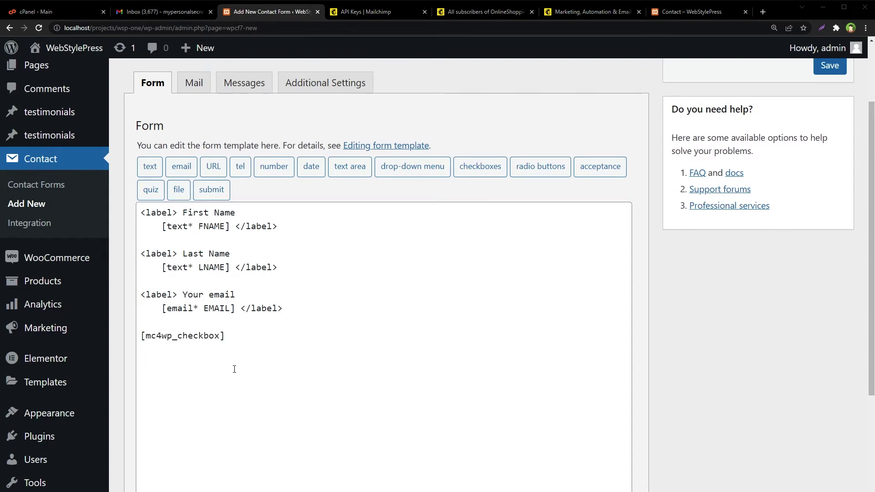
click(232, 364)
text([submit "Subscribe"])
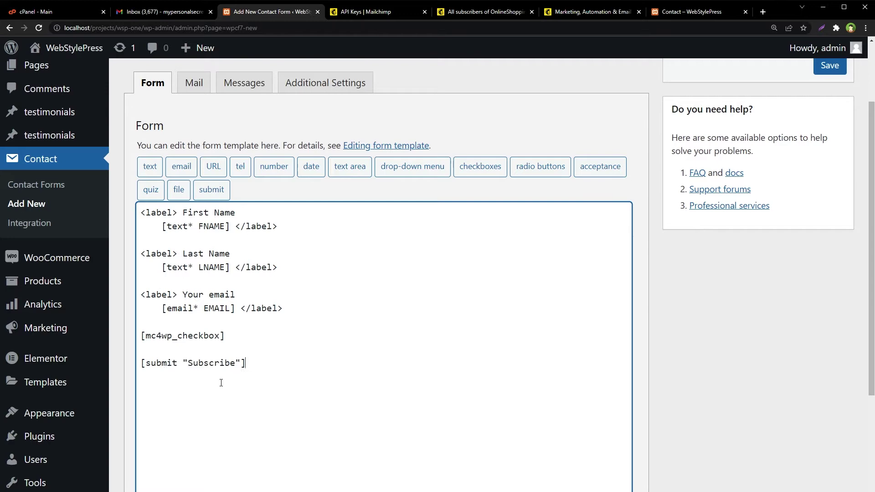
double_click(215, 363)
click(377, 370)
scroll(733, 398, down, 3)
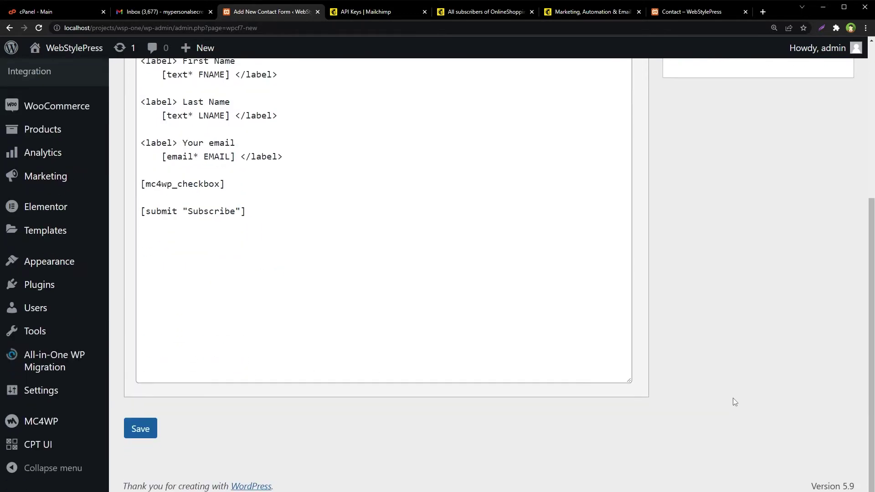
- Save the Subscribe form and go to its Mail settings
click(134, 432)
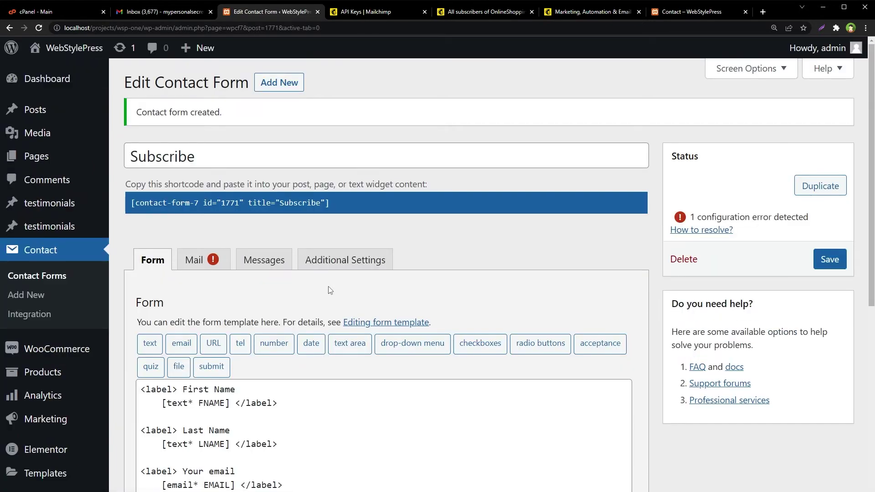
click(217, 268)
scroll(456, 255, down, 4)
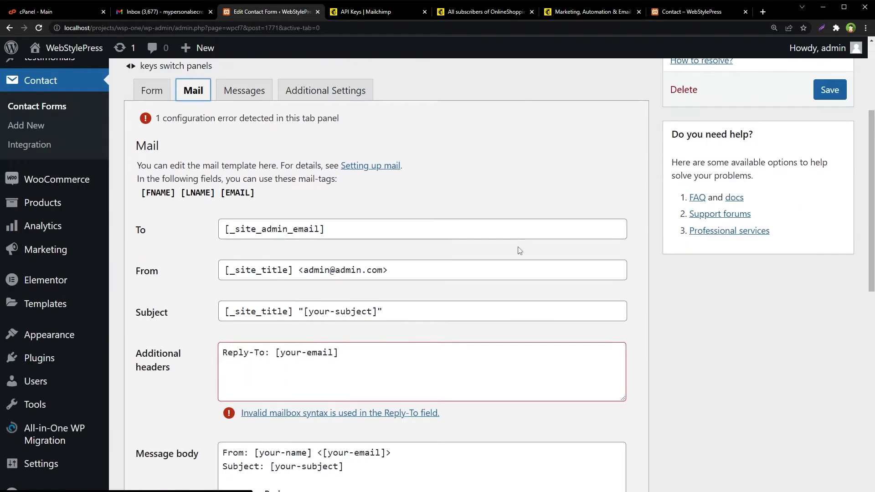
scroll(520, 250, down, 1)
ctrl+scroll(544, 170, down, 2)
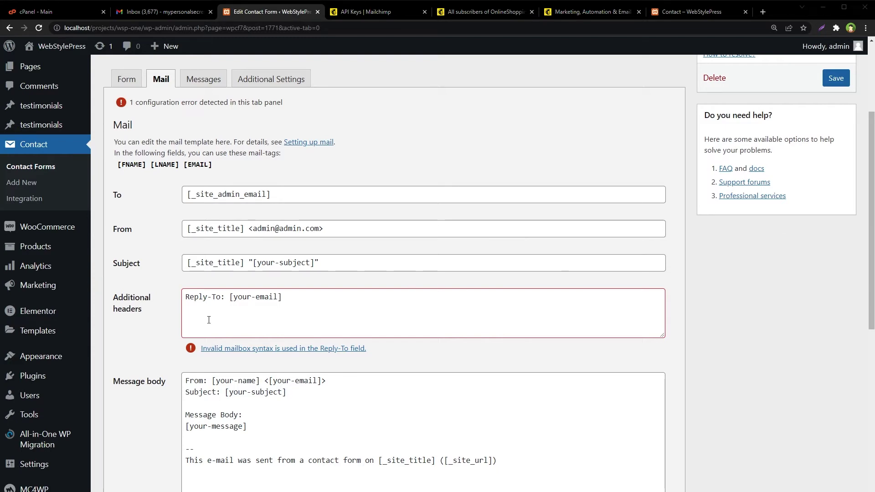
- Replace the To recipient with the noreply address
triple_click(282, 193)
key(ctrl+v)
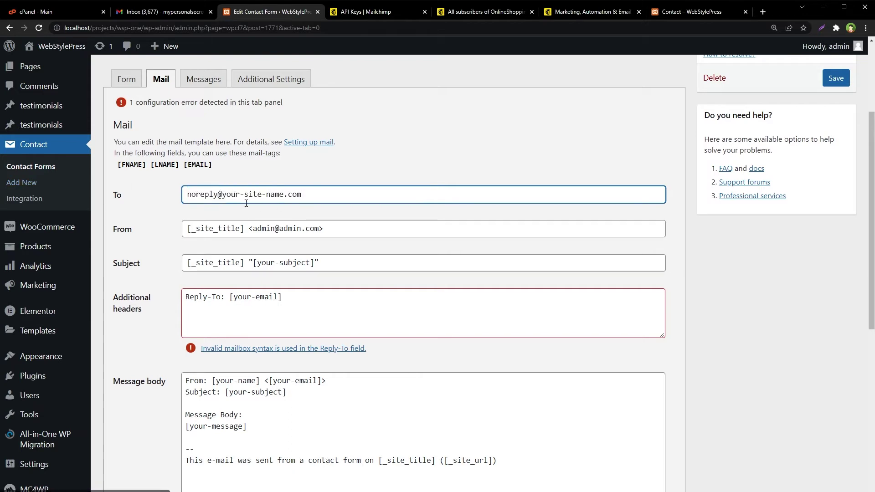
key(Home)
key(ctrl+shift+Right)
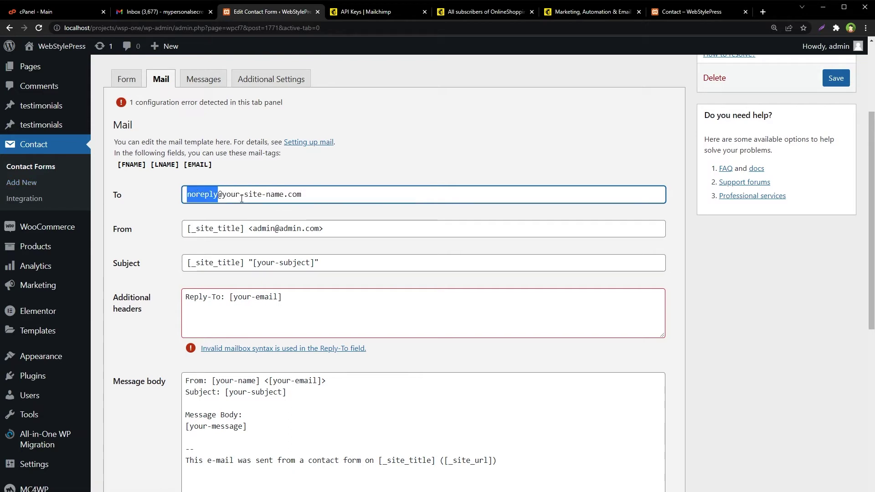
click(310, 199)
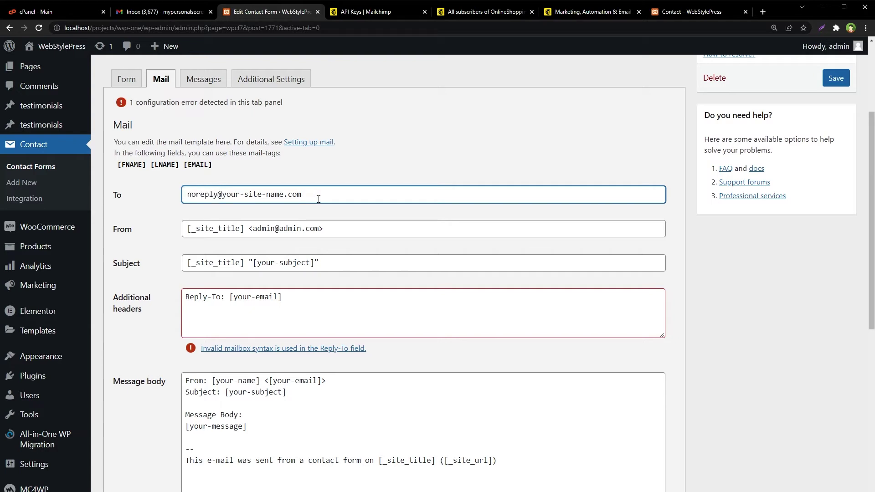
drag(318, 199, 169, 193)
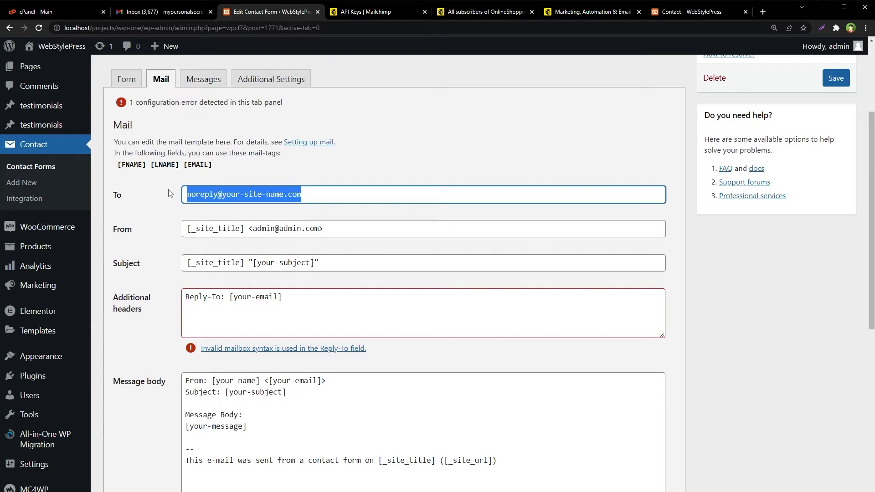
- Set the subject to 'New Subscription Notification' and remove the Reply-To header
drag(324, 263, 21, 268)
text(Ne)
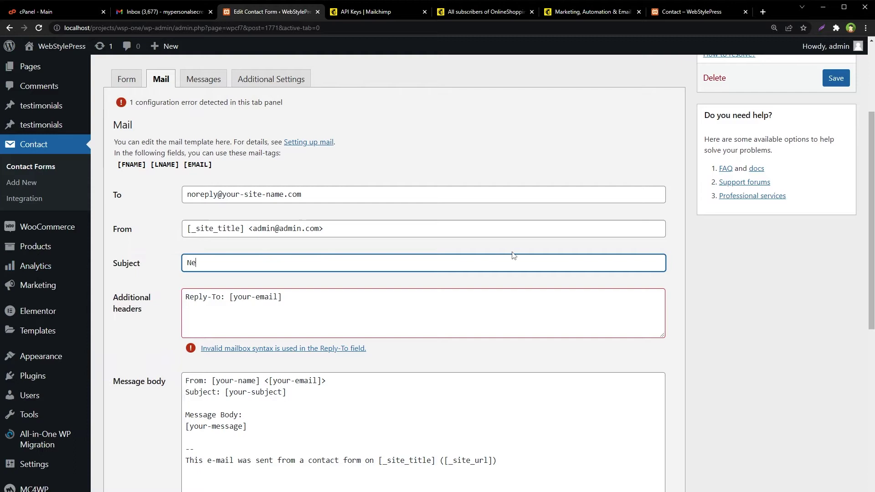
text(w Subscription Notification)
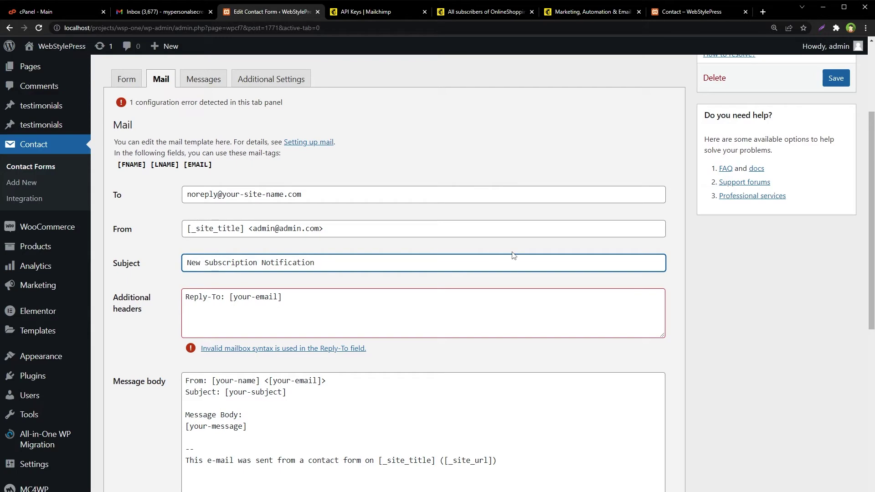
drag(350, 292, 36, 292)
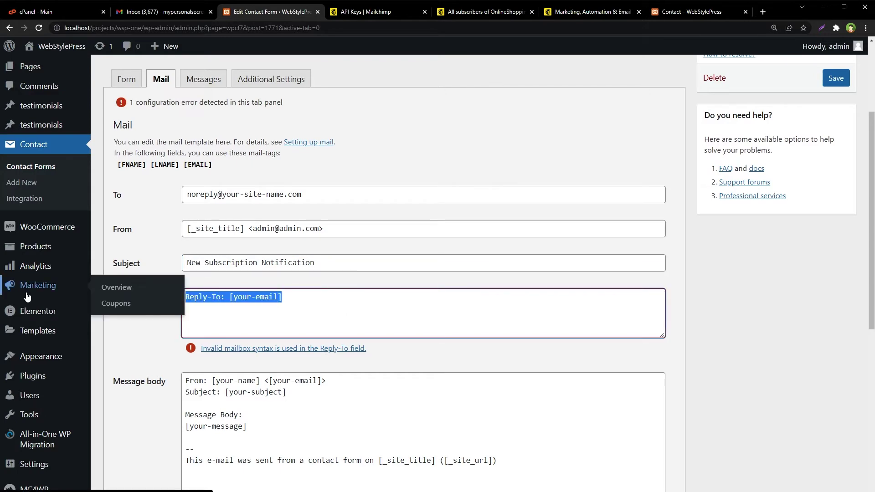
key(BackSpace)
- Start the message body with '[FNAME][LNAME] just subscribed.'
scroll(273, 329, down, 3)
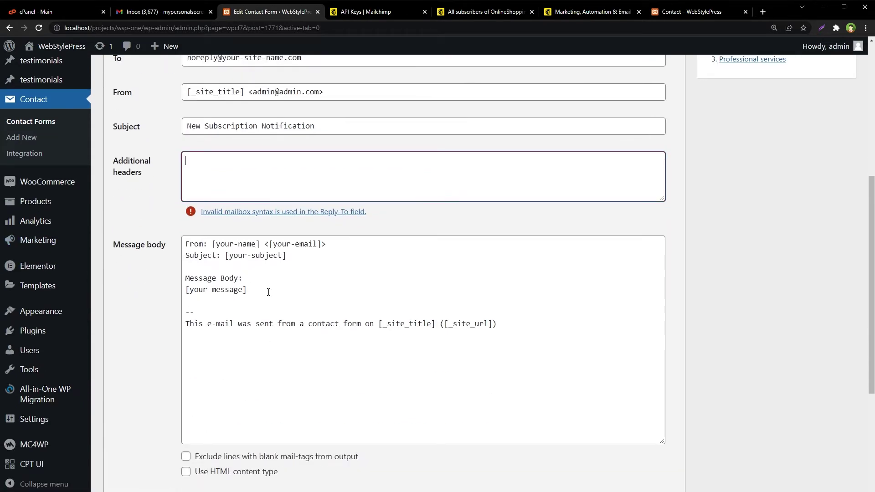
scroll(318, 265, up, 6)
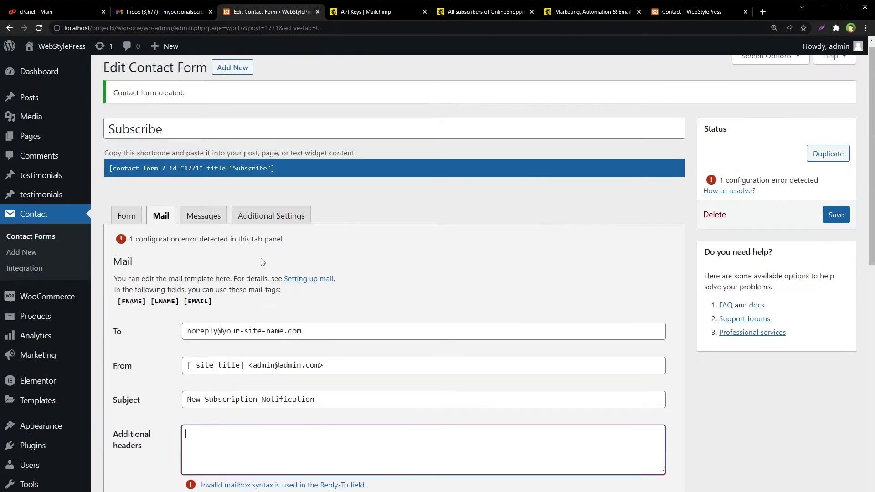
drag(212, 311, 117, 296)
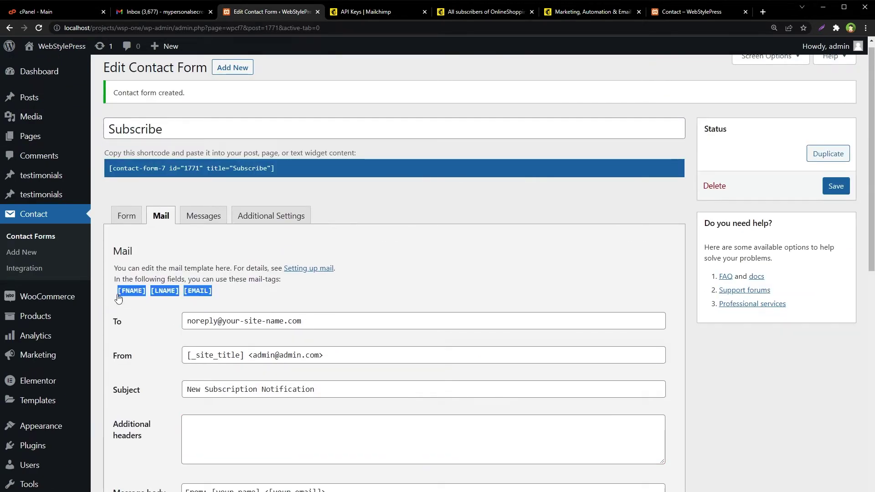
scroll(335, 299, down, 4)
click(291, 338)
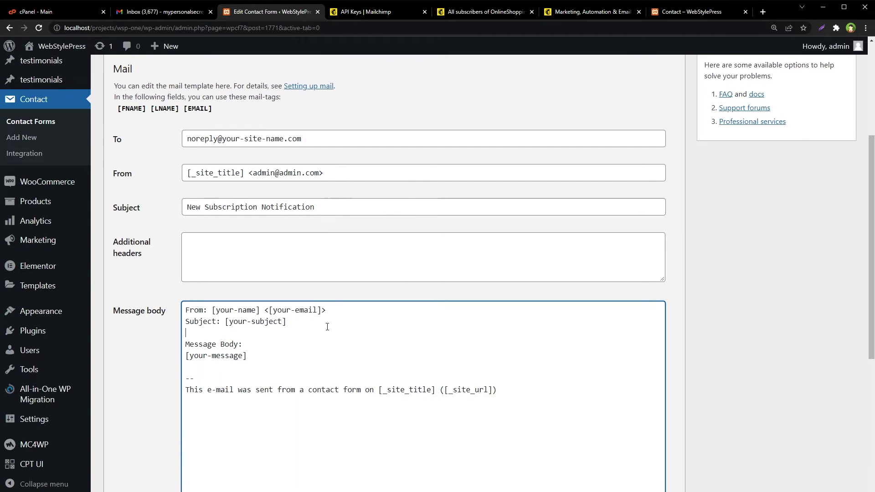
drag(343, 308, 170, 308)
key(BackSpace)
text([FNAME][LNAME][EMAIL])
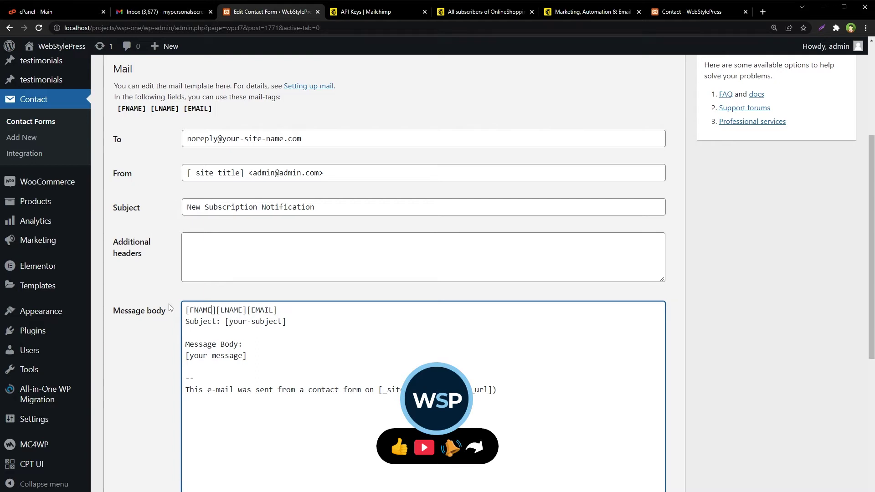
key(Right)
key(Right)
key(Right)
key(Right)
key(Right)
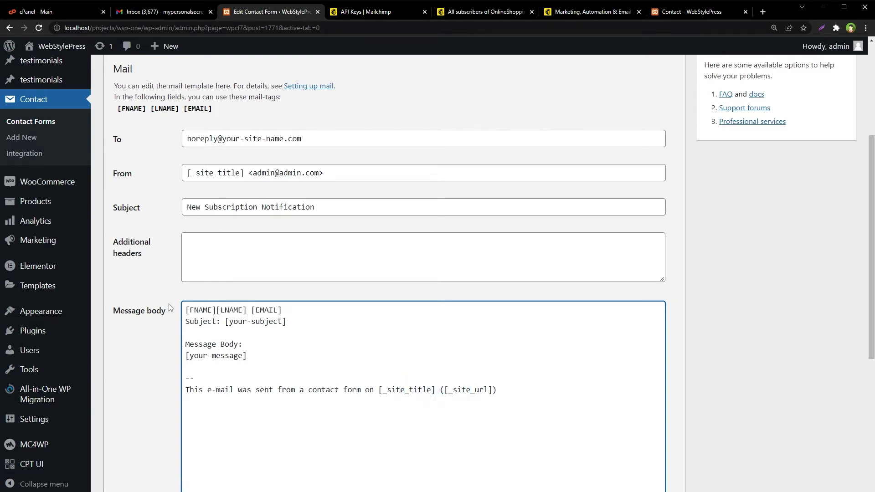
text(just subscribed.)
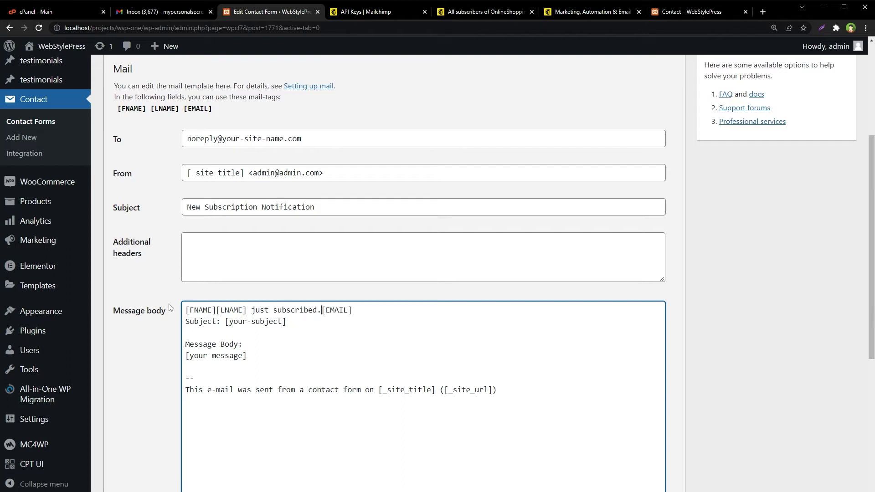
key(shift+End)
key(BackSpace)
- Remove the default body lines and footer, signing the message 'WebStylePress'
key(Down)
key(shift+Home)
key(BackSpace)
key(shift+Down)
key(shift+Down)
key(shift+Down)
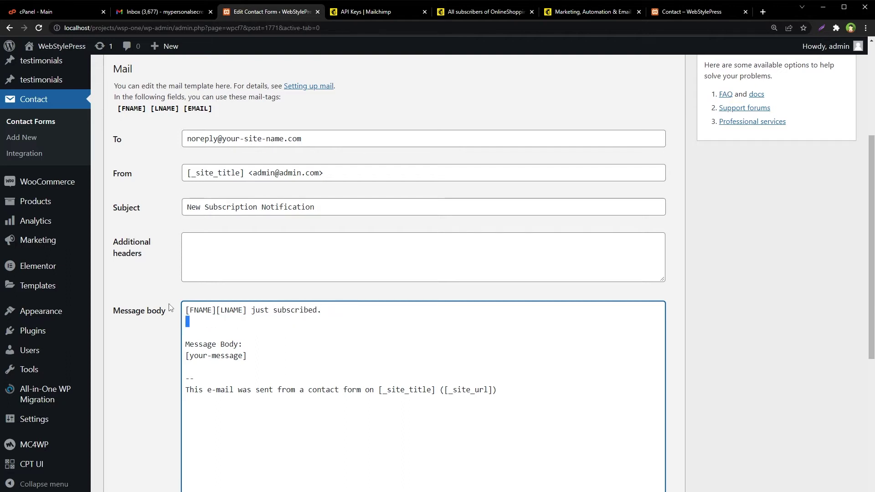
key(BackSpace)
key(shift+End)
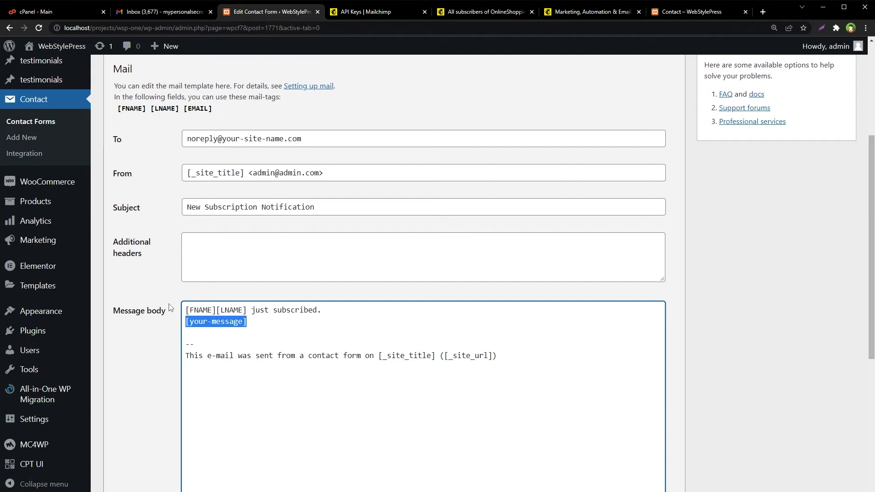
key(BackSpace)
key(Return)
text(WebStylePress)
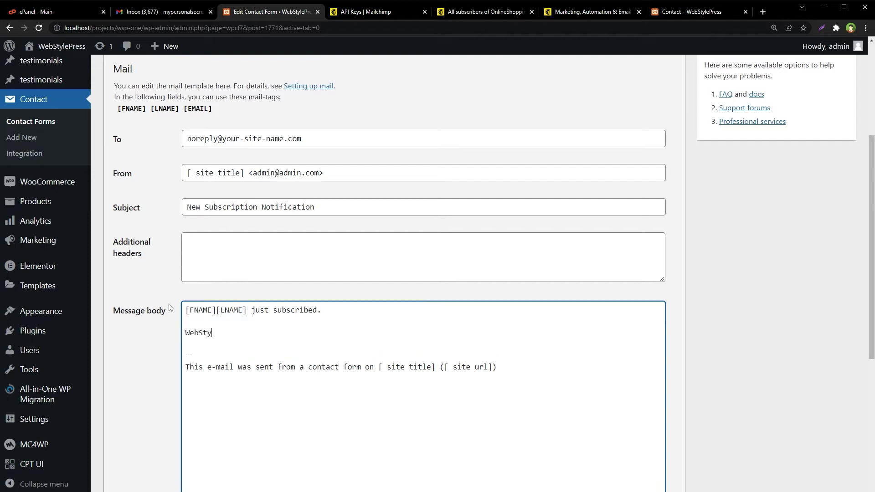
key(shift+Down)
key(shift+Down)
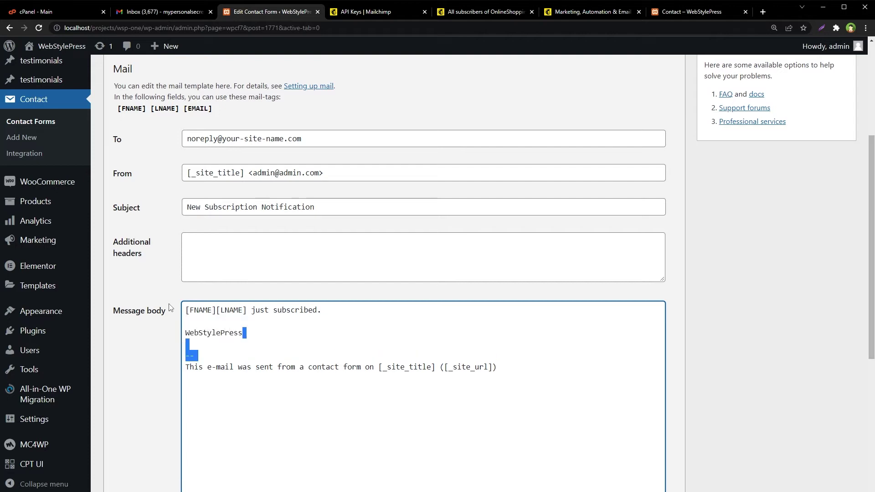
key(shift+Down)
key(shift+Down)
key(BackSpace)
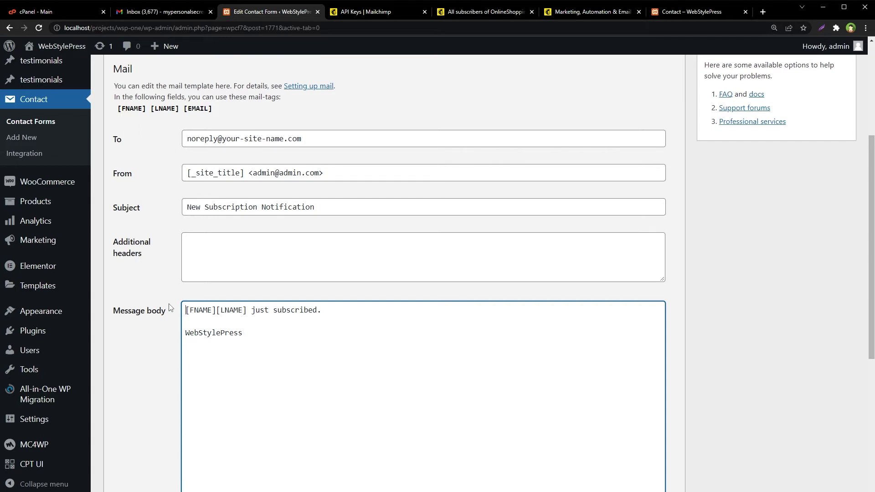
- Enable Mail (2) and set its recipient to the [EMAIL] mail-tag
scroll(702, 249, down, 6)
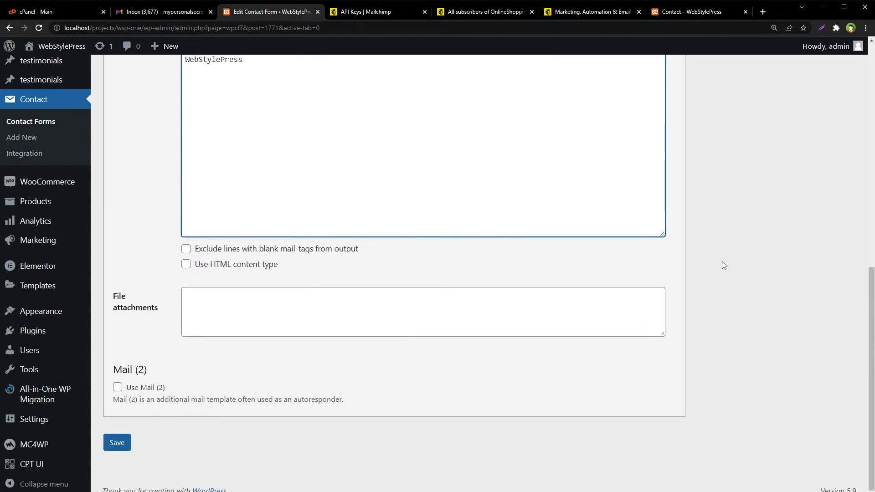
scroll(726, 274, down, 1)
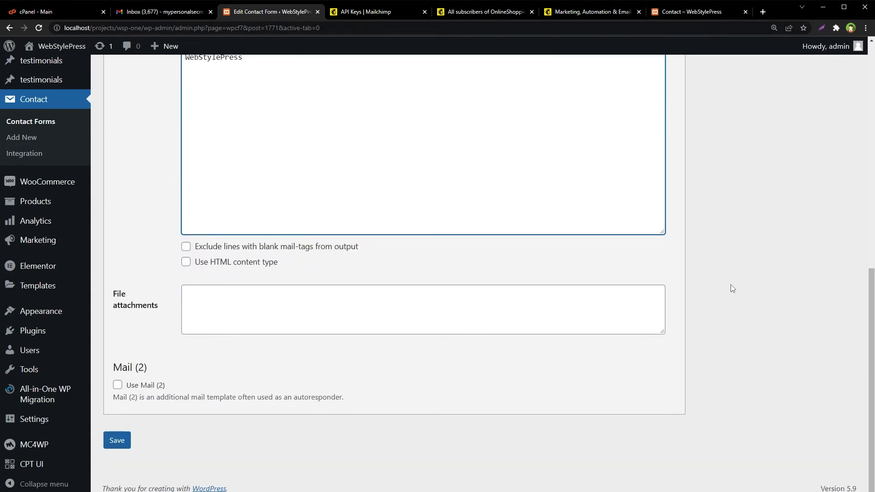
click(129, 391)
scroll(480, 355, down, 6)
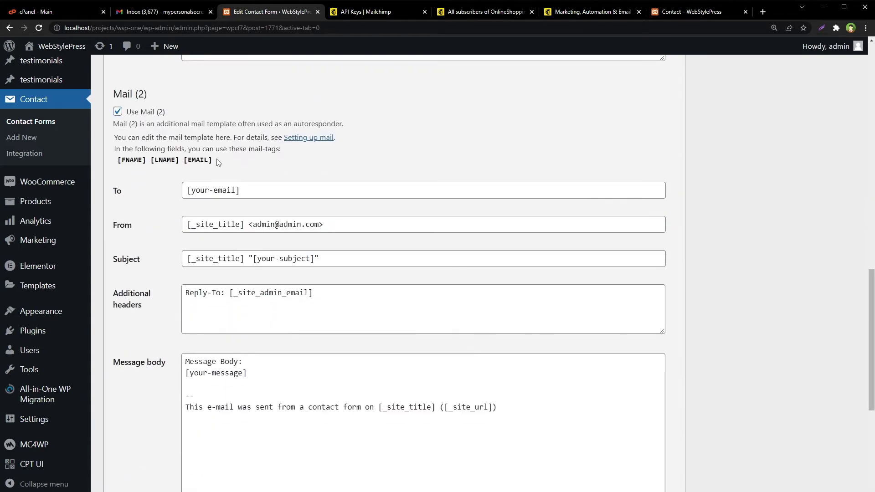
drag(213, 160, 186, 164)
key(ctrl+c)
drag(272, 195, 157, 195)
key(ctrl+v)
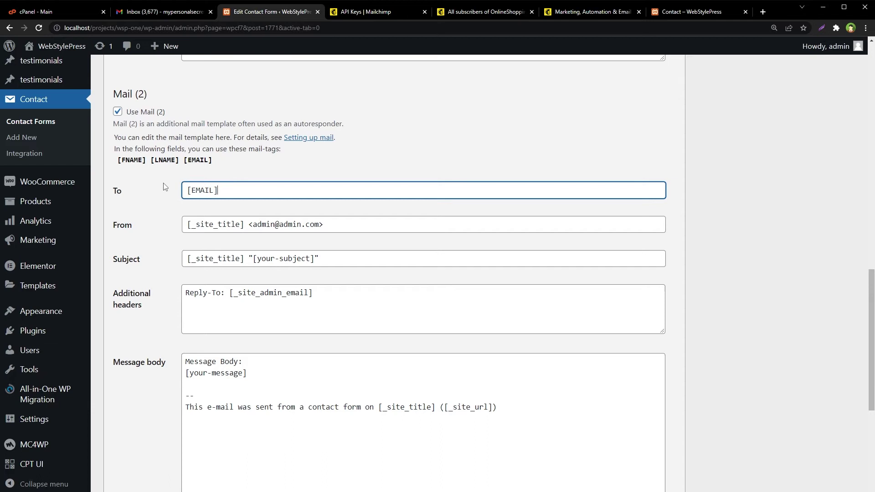
- Set the Mail (2) subject to 'Thank you!' and remove the Reply-To additional header
drag(180, 160, 119, 164)
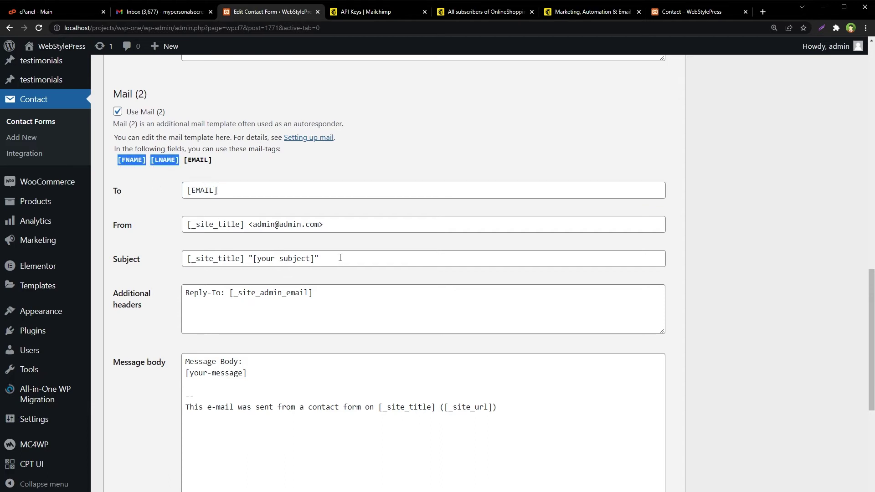
drag(341, 258, 127, 261)
text(Thank you!)
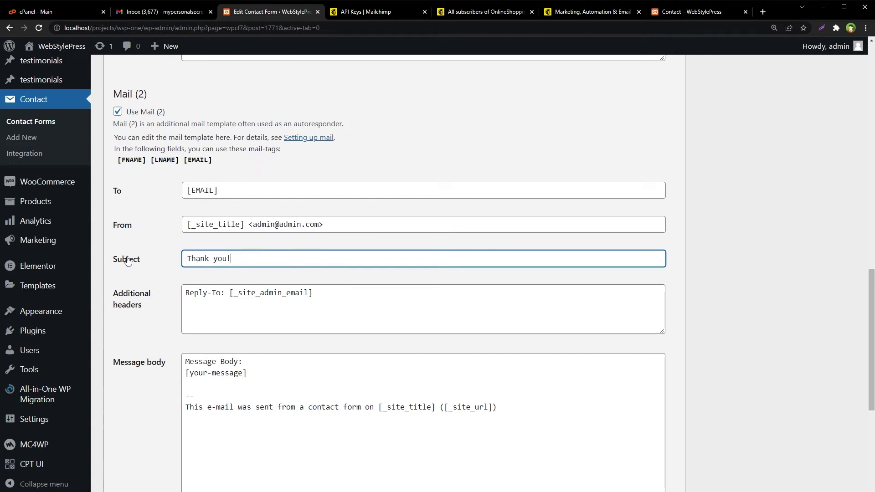
drag(332, 302, 71, 297)
key(BackSpace)
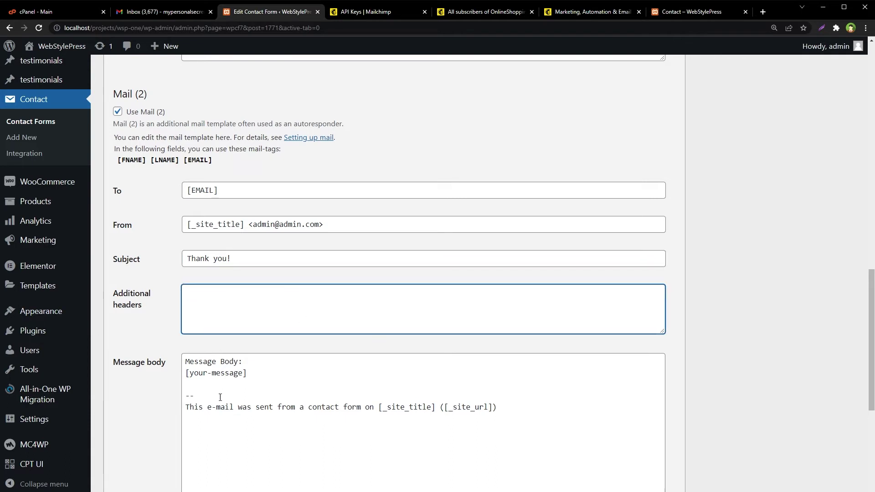
- Rewrite the Mail (2) body as '[FNAME] [LNAME]', 'Than you for subscribing', signed WebStylePress
click(269, 376)
drag(269, 376, 121, 372)
key(ctrl+v)
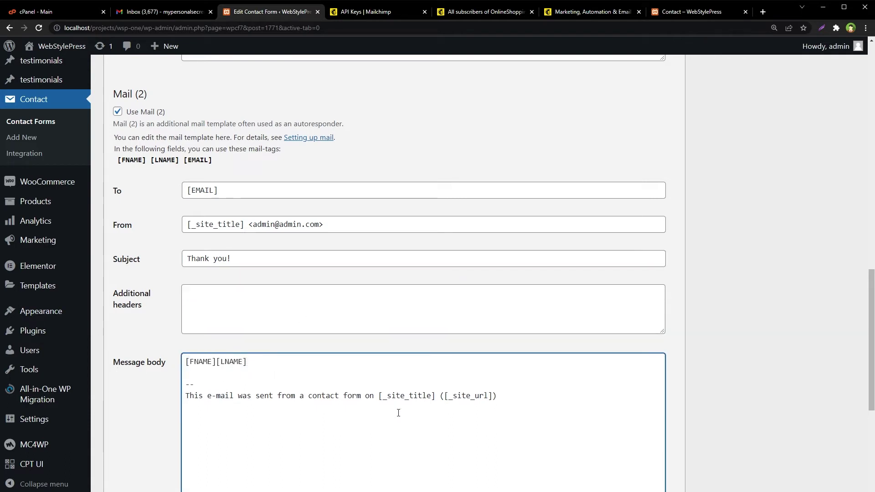
key(Left)
key(Left)
key(Left)
key(Left)
key(Left)
key(Left)
key(Left)
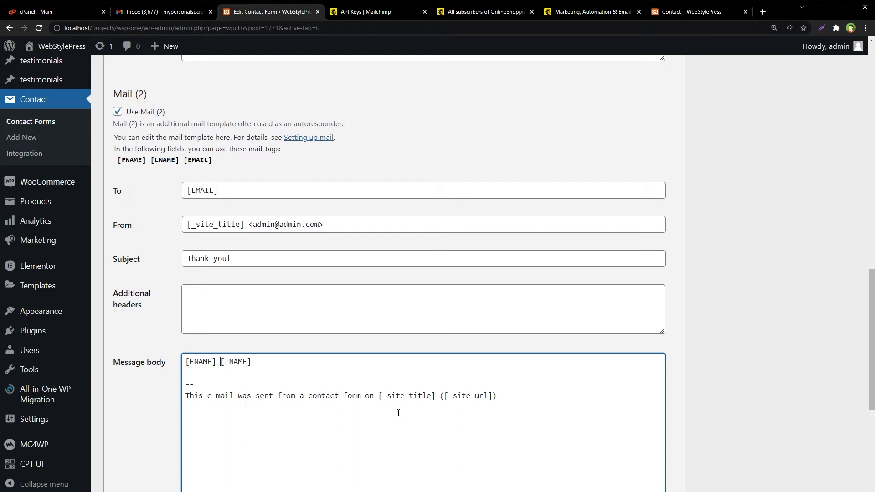
key(End)
key(Return)
key(Return)
text(Than )
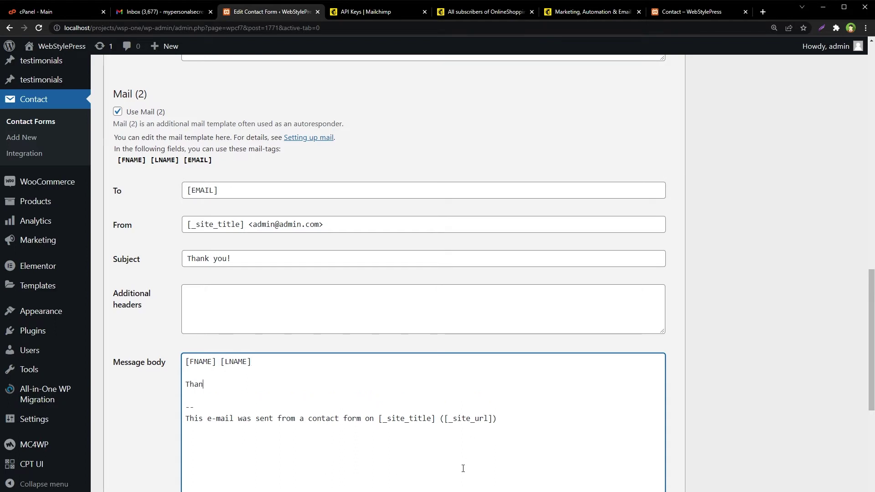
text(you for subscr)
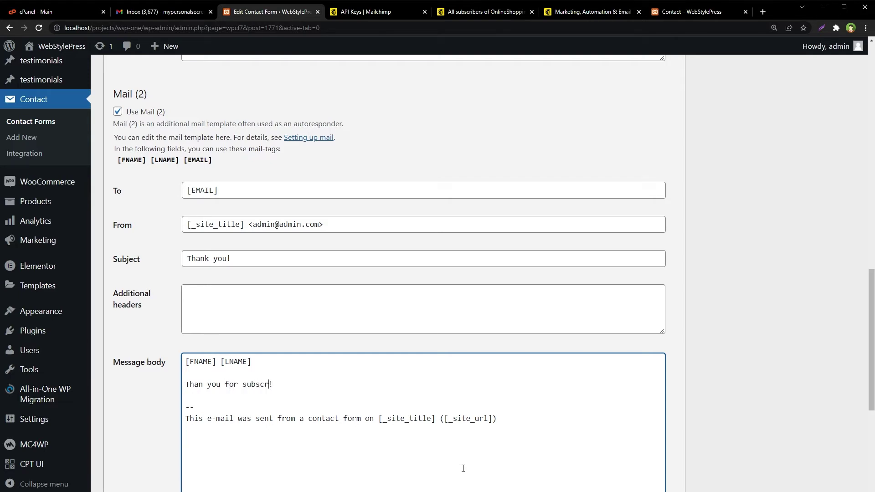
text(ibing)
key(ctrl+shift+End)
key(Delete)
text(Web)
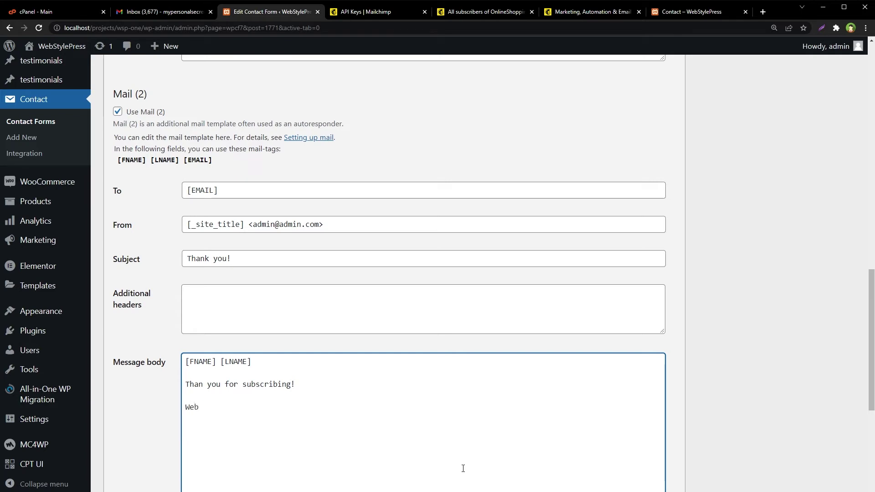
text(StylePress)
click(726, 414)
scroll(712, 379, down, 3)
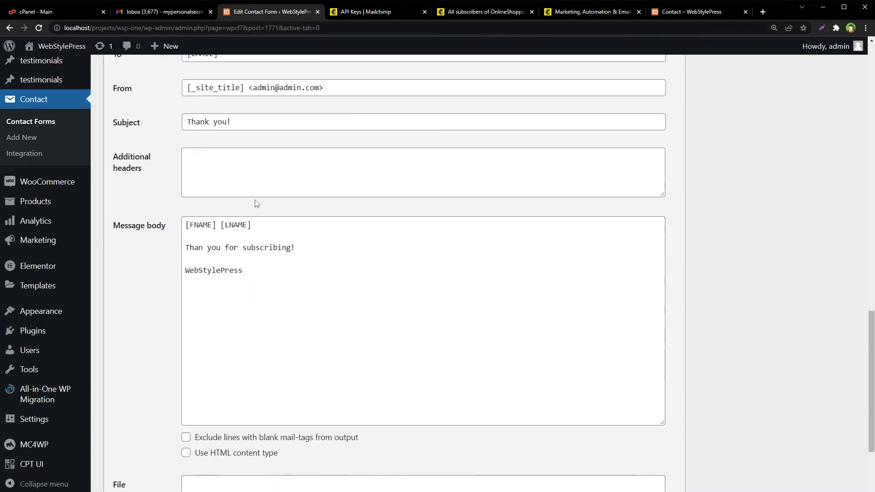
scroll(297, 281, down, 3)
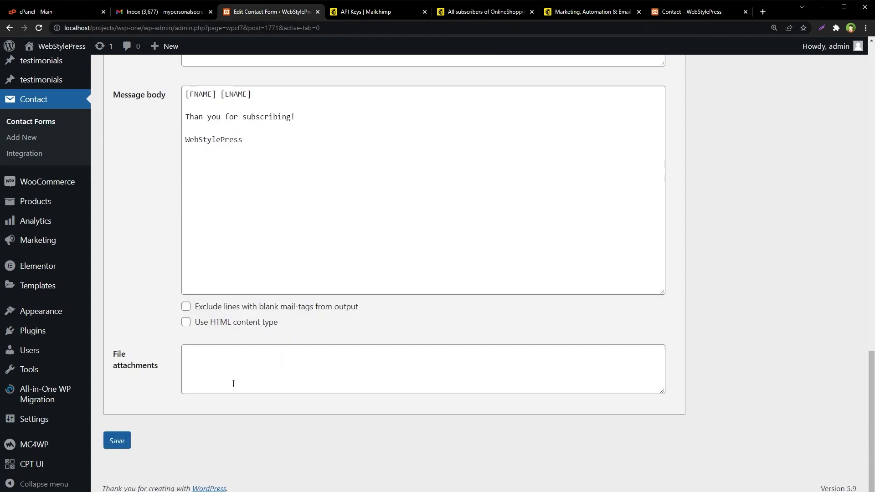
drag(162, 368, 182, 363)
click(211, 364)
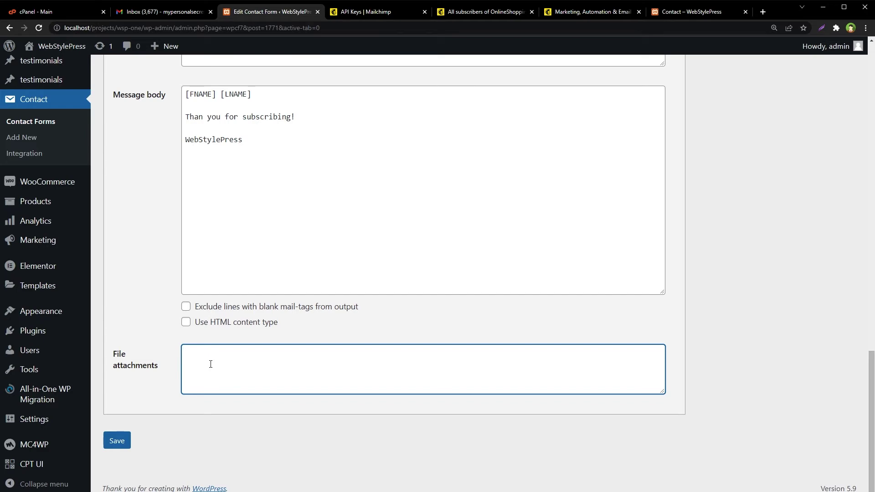
scroll(210, 364, up, 15)
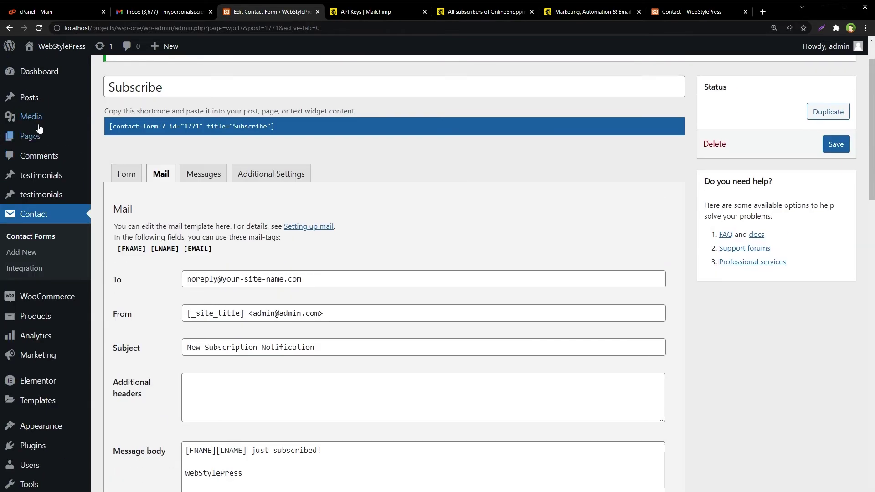
mouse_move(39, 119)
middle_click(114, 120)
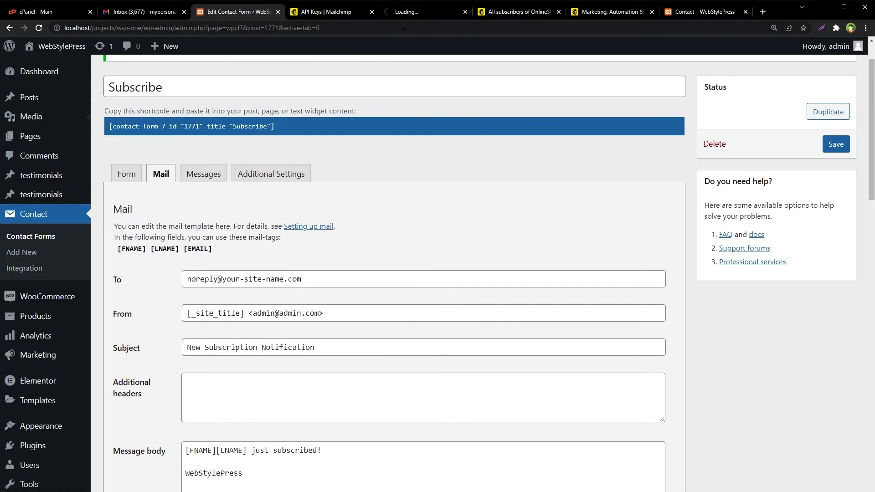
click(412, 12)
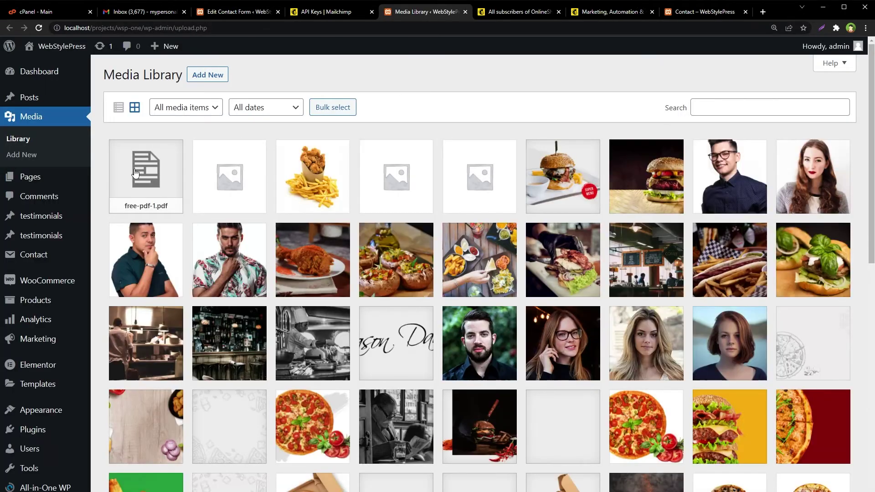
click(136, 173)
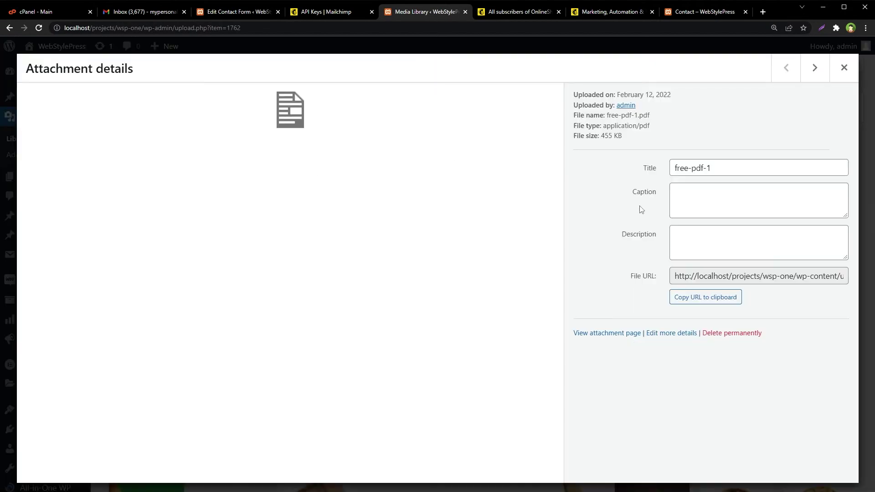
triple_click(698, 276)
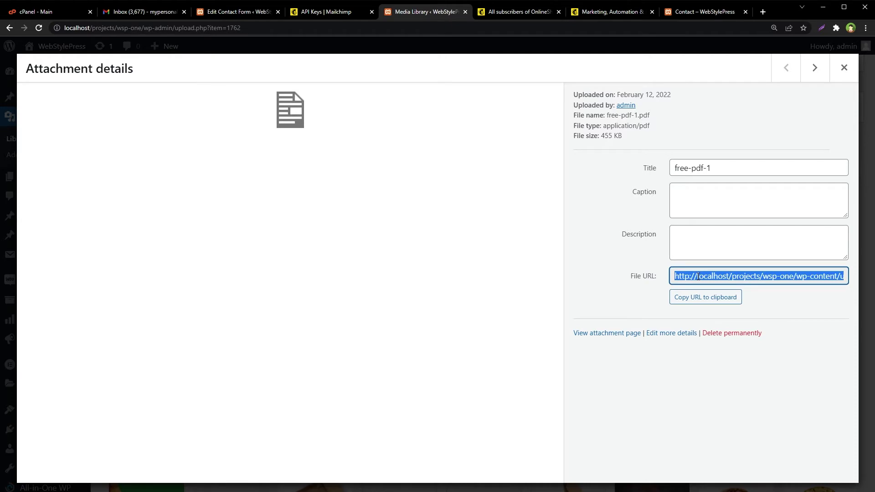
key(Escape)
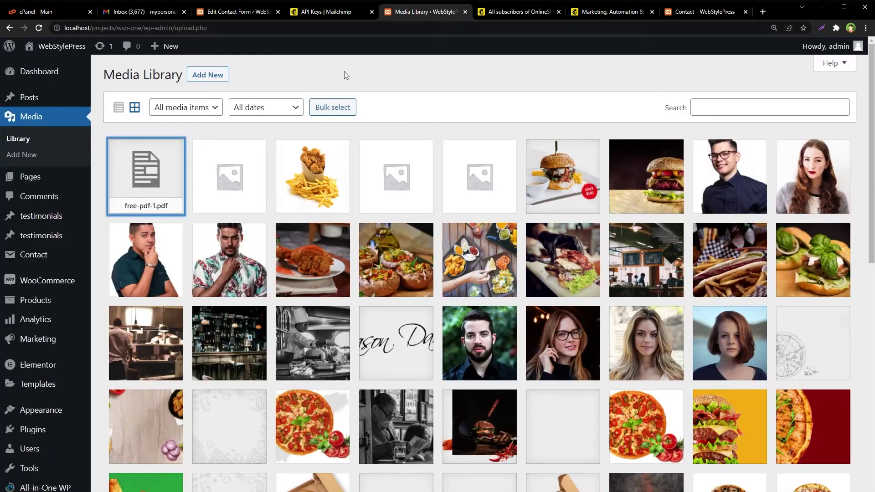
key(ctrl+w)
scroll(410, 215, down, 9)
- Paste the free-pdf-1.pdf URL into Mail (2) File attachments and save the form
scroll(336, 269, up, 5)
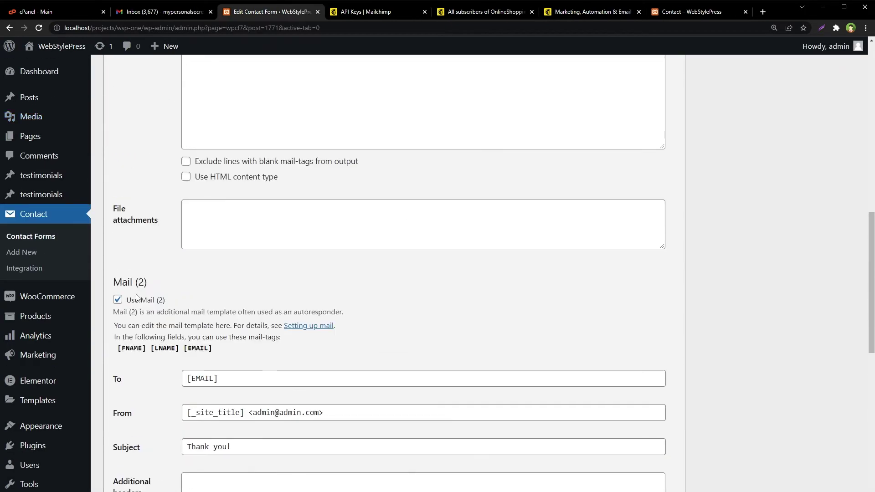
scroll(318, 369, down, 6)
scroll(318, 370, down, 4)
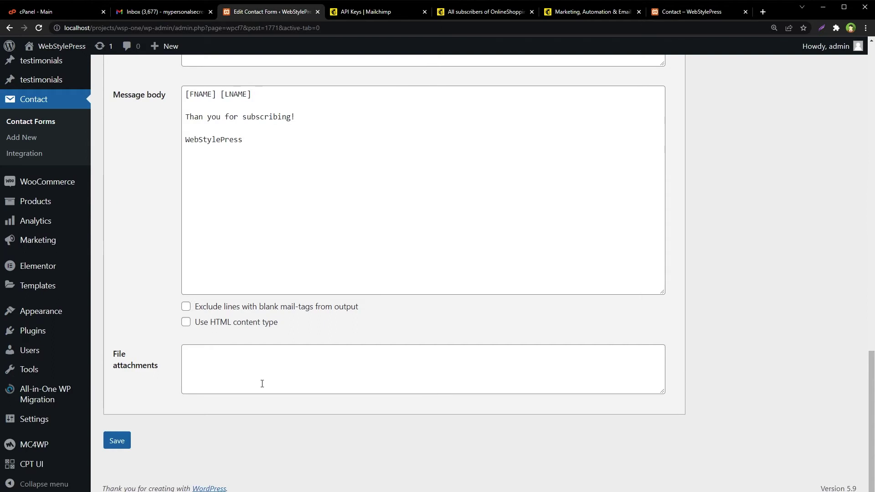
click(341, 361)
key(ctrl+v)
click(498, 444)
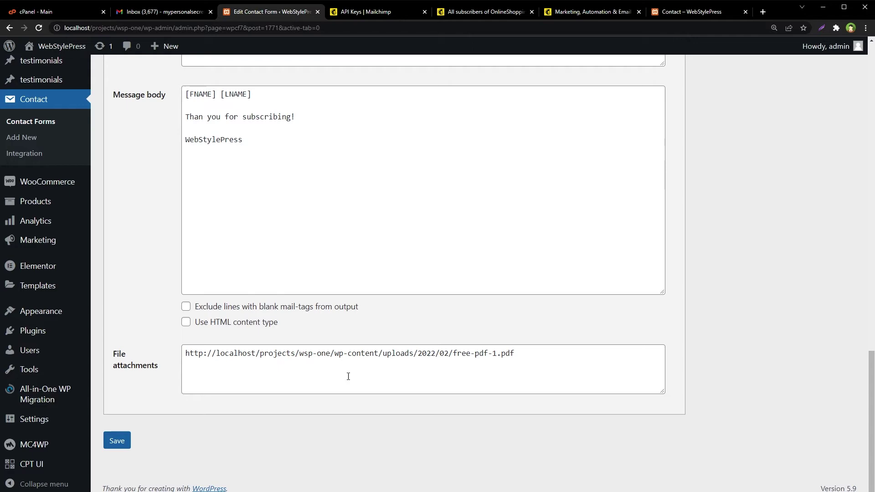
click(116, 441)
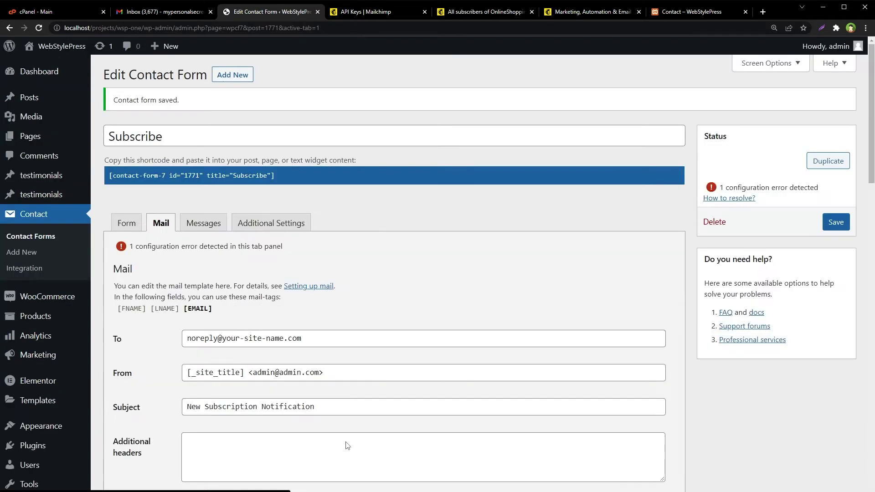
- Trim the attachment to the relative path uploads/2022/02/free-pdf-1.pdf
scroll(439, 342, down, 10)
scroll(439, 344, down, 10)
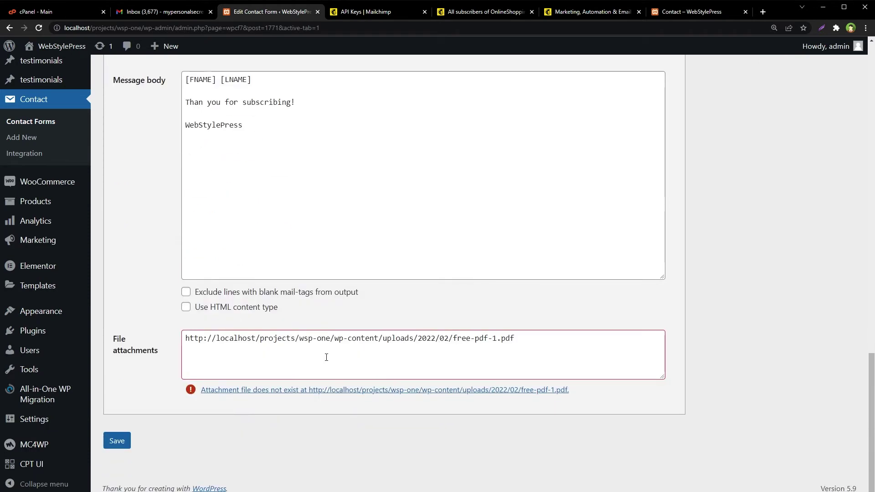
click(385, 348)
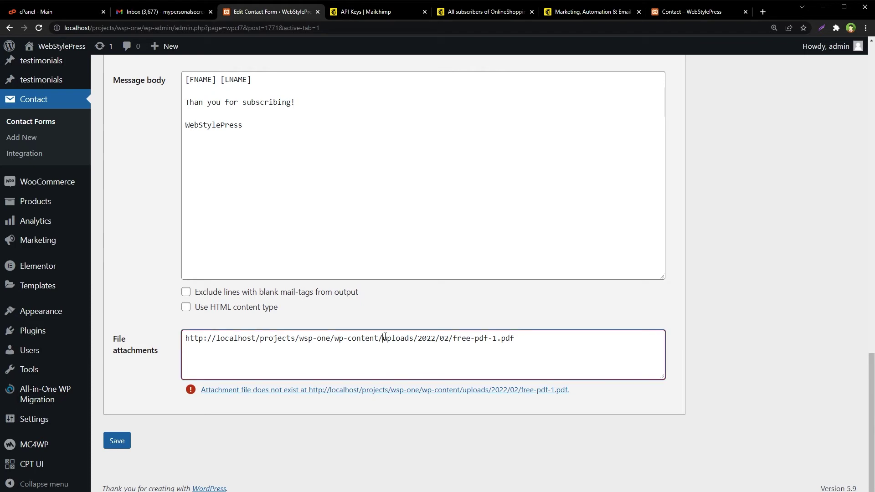
key(shift+Home)
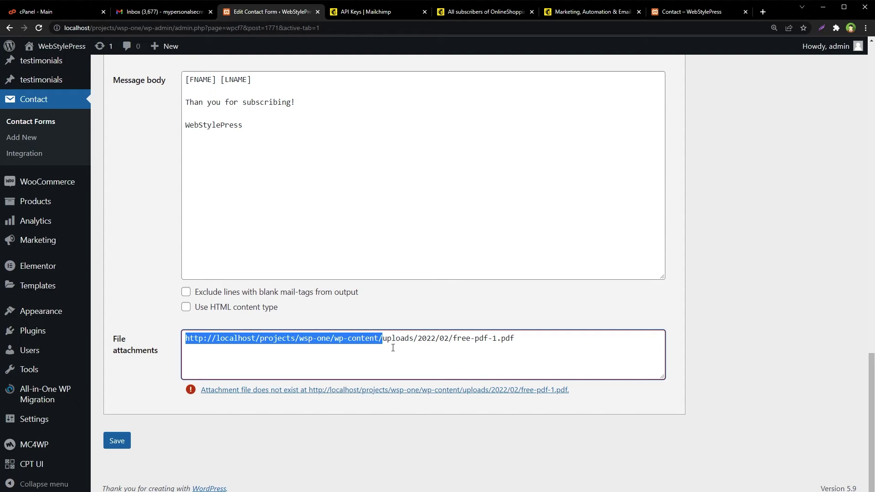
key(BackSpace)
key(ctrl+shift+Right)
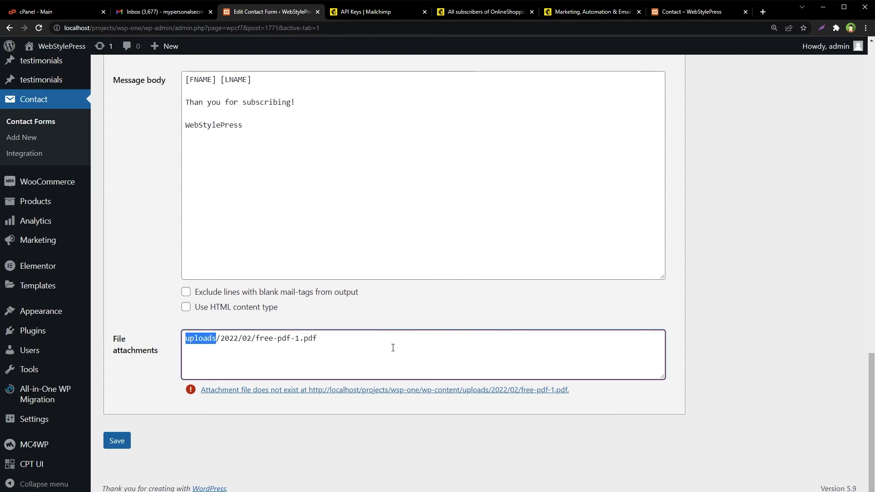
click(392, 348)
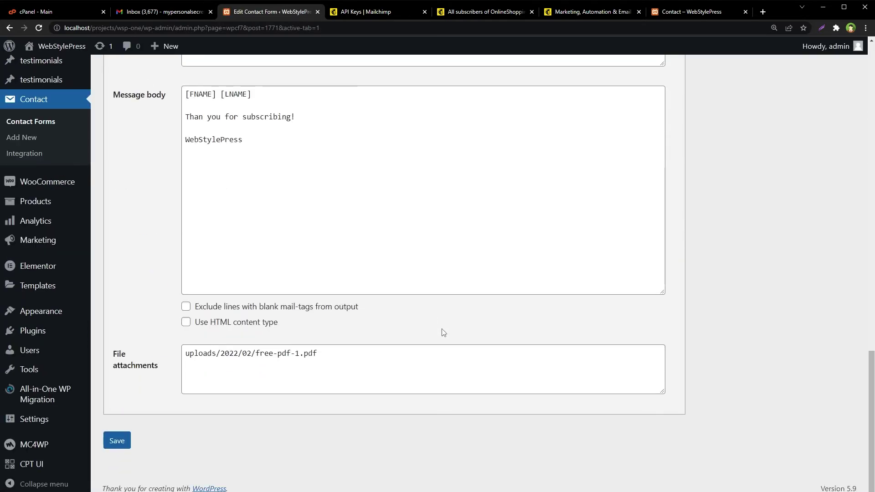
- Add a space between [FNAME] and [LNAME] in the admin mail body
scroll(442, 330, up, 13)
scroll(442, 328, up, 8)
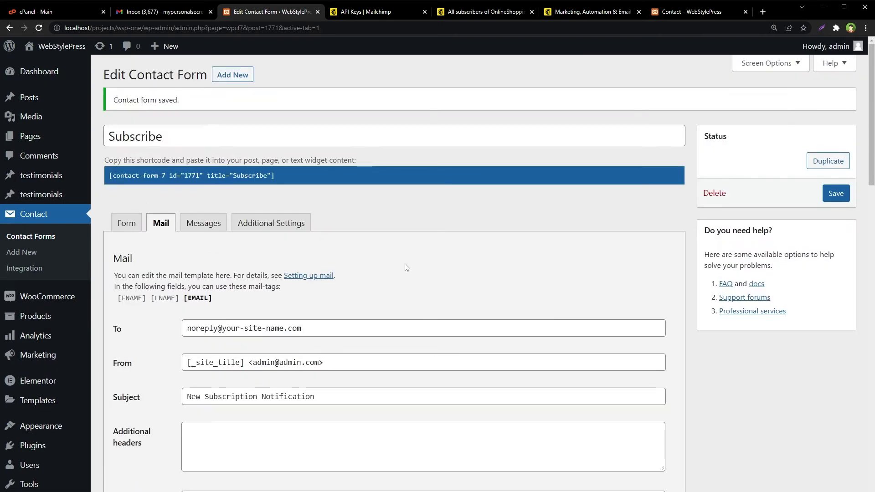
scroll(438, 319, down, 3)
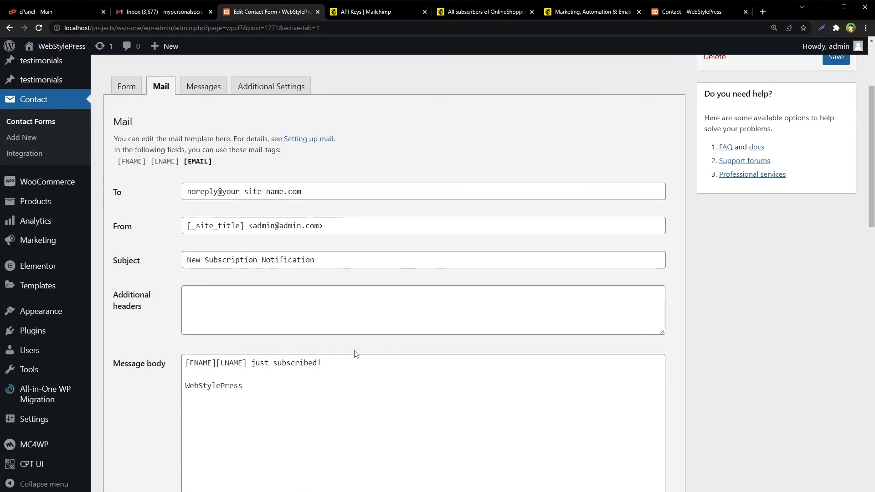
click(216, 363)
drag(251, 363, 173, 367)
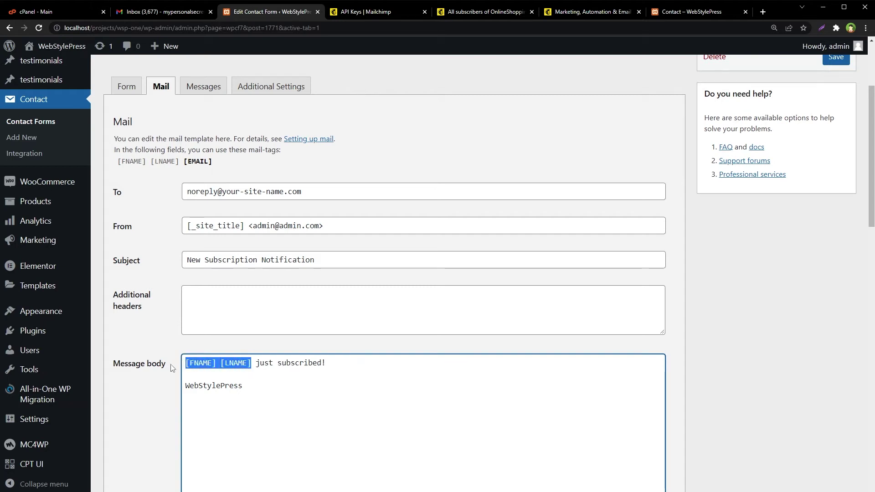
key(ctrl+End)
drag(257, 363, 326, 363)
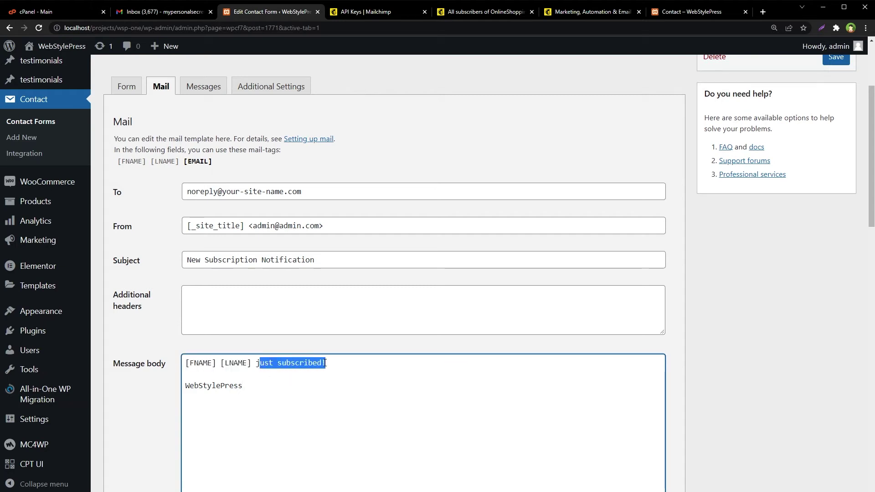
click(345, 365)
scroll(756, 351, down, 1)
scroll(756, 353, down, 6)
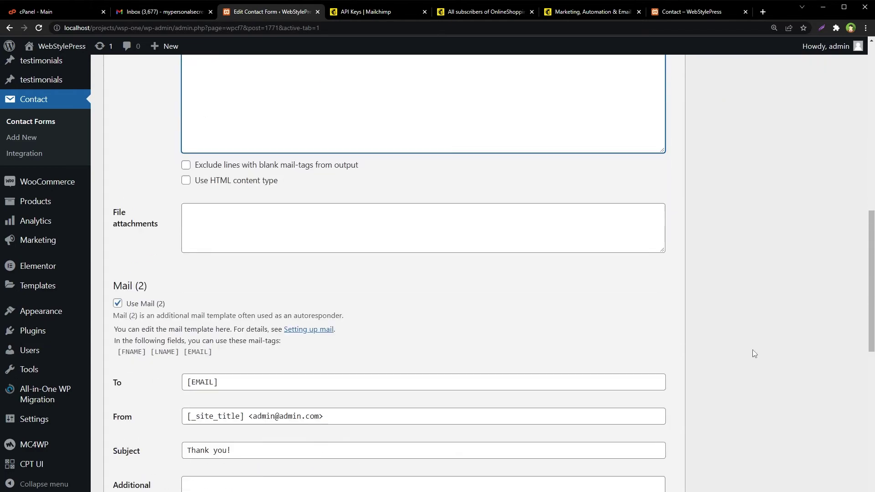
scroll(752, 349, up, 10)
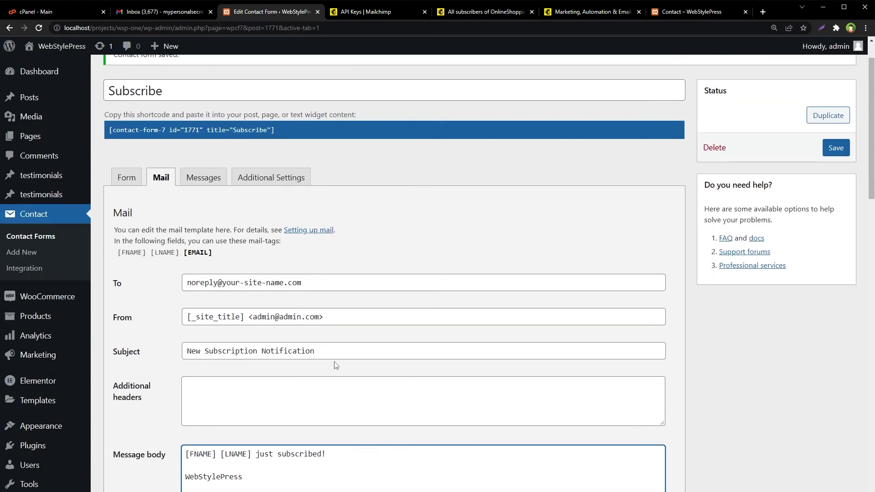
drag(320, 354, 186, 355)
click(710, 373)
- Review the Mail (2) 'Thank you!' subject and PDF attachment, save, and select the form's shortcode
scroll(722, 379, down, 7)
scroll(724, 383, down, 8)
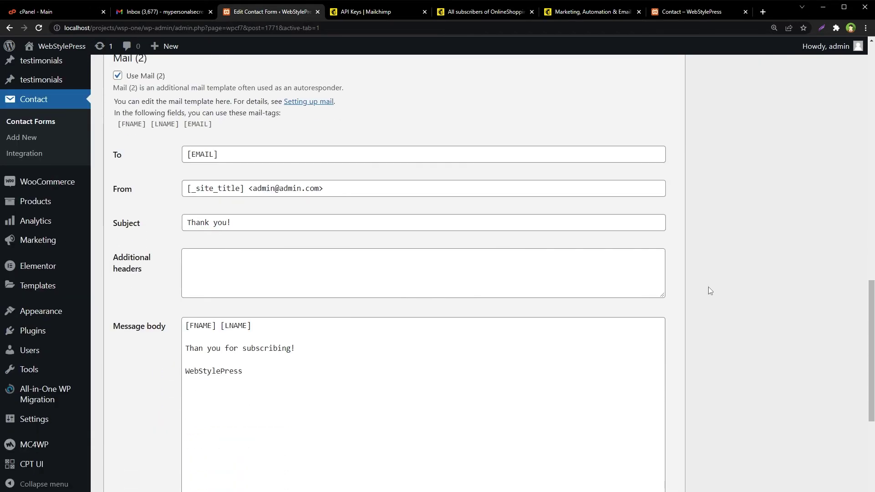
scroll(708, 290, up, 1)
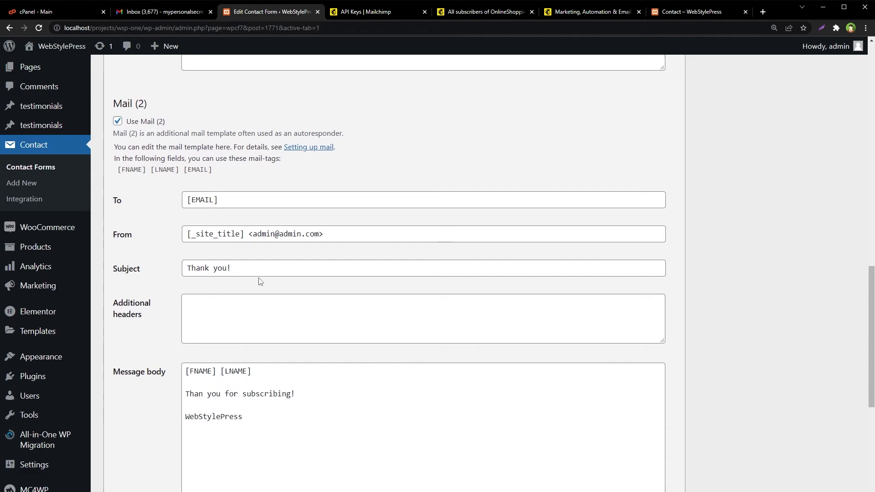
drag(252, 268, 166, 265)
click(242, 267)
scroll(339, 383, down, 1)
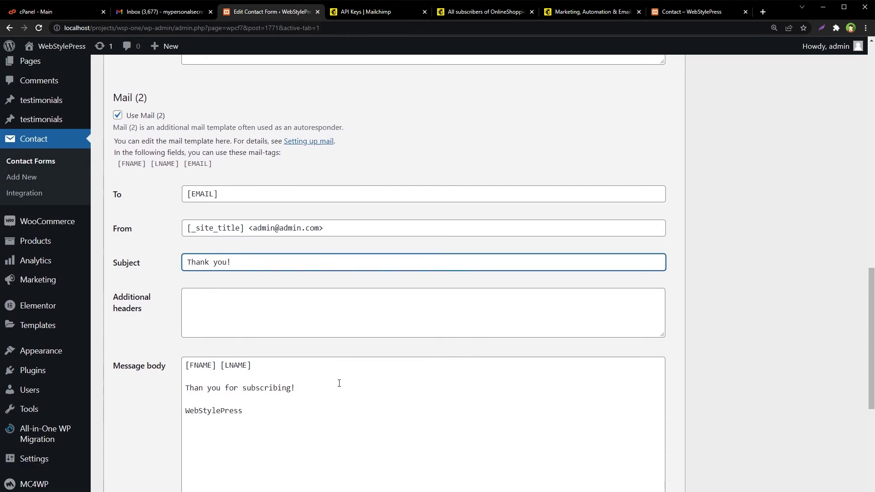
scroll(339, 383, down, 5)
click(331, 395)
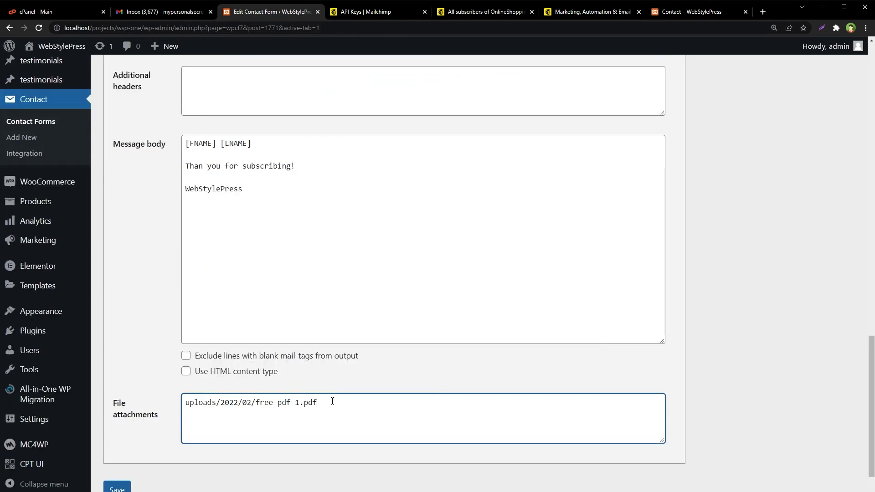
drag(332, 401, 121, 407)
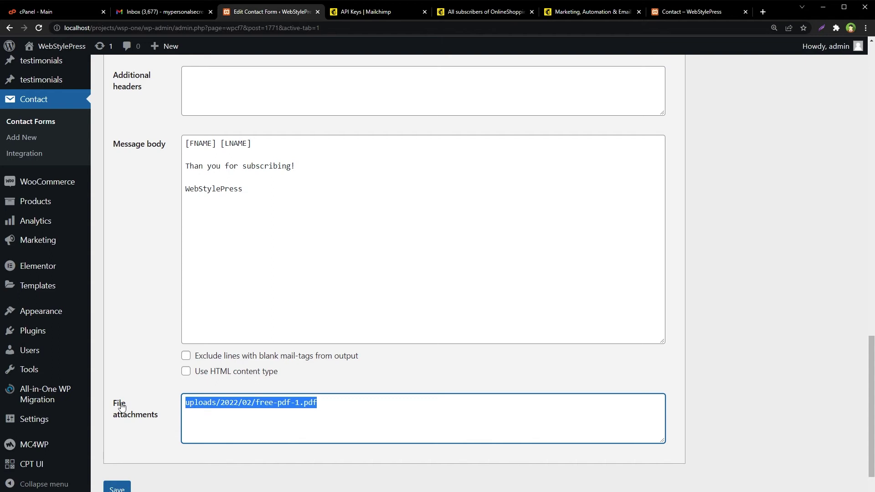
scroll(121, 407, down, 1)
click(117, 440)
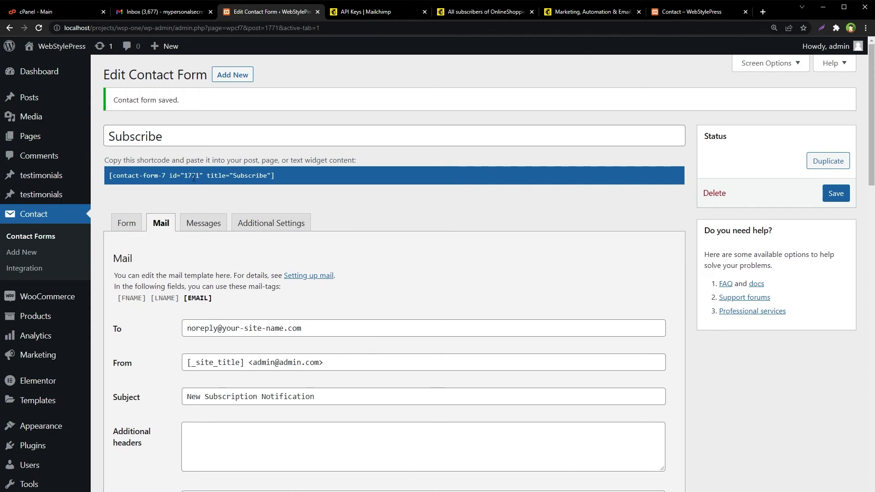
click(262, 176)
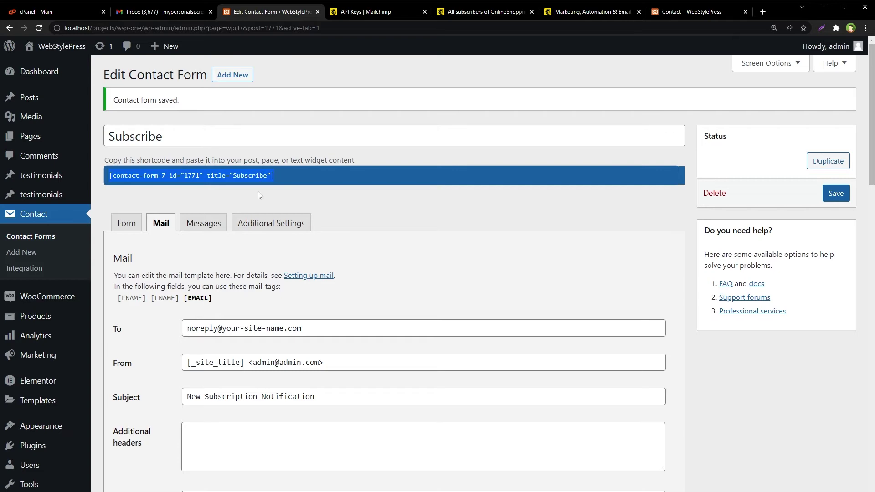
- Change the sent-successfully message on the Messages tab to 'Thank you for subscribing!' and save
click(203, 223)
scroll(272, 226, down, 3)
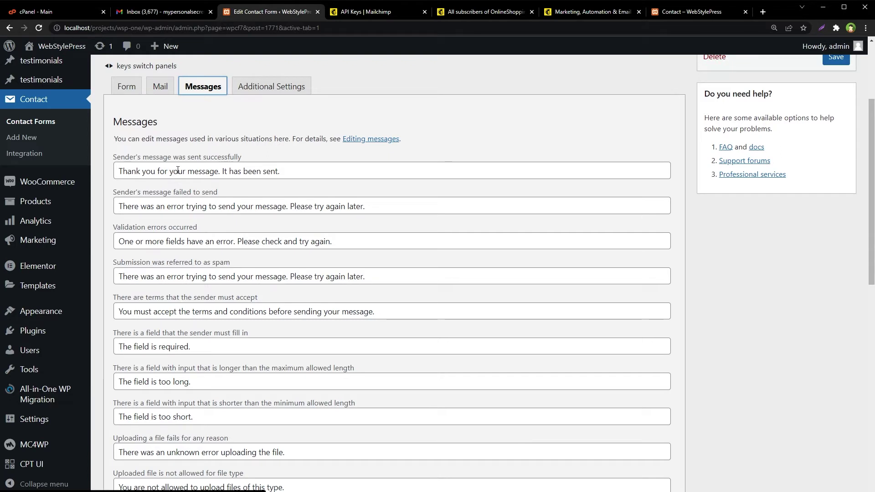
click(177, 170)
double_click(177, 170)
text(sub)
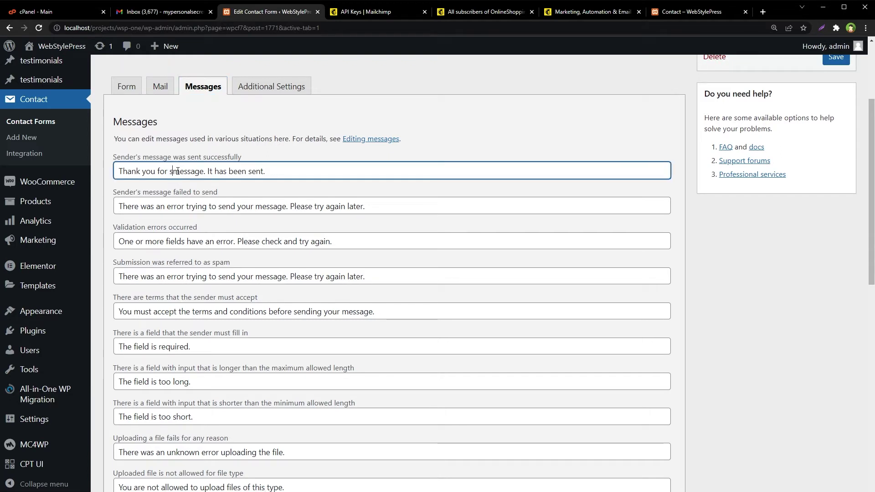
text(scribing)
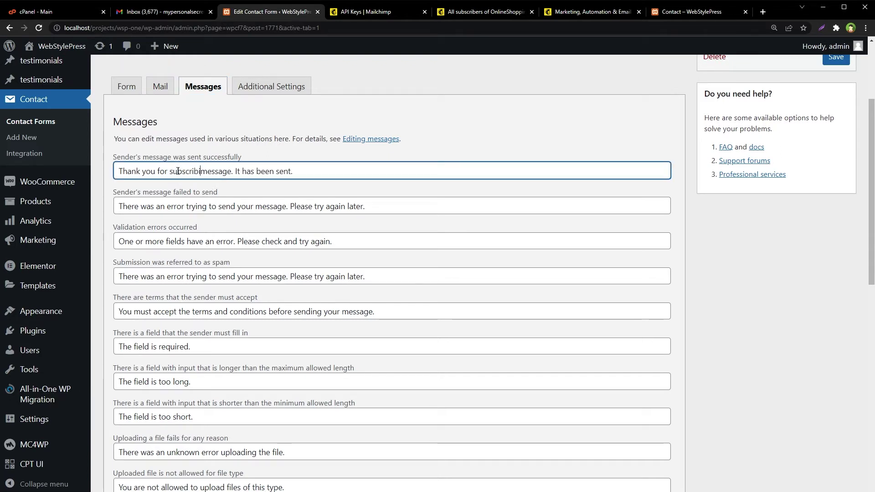
key(shift+Right)
key(shift+Right)
key(shift+Right)
key(shift+Right)
key(shift+Right)
key(shift+Right)
key(shift+Right)
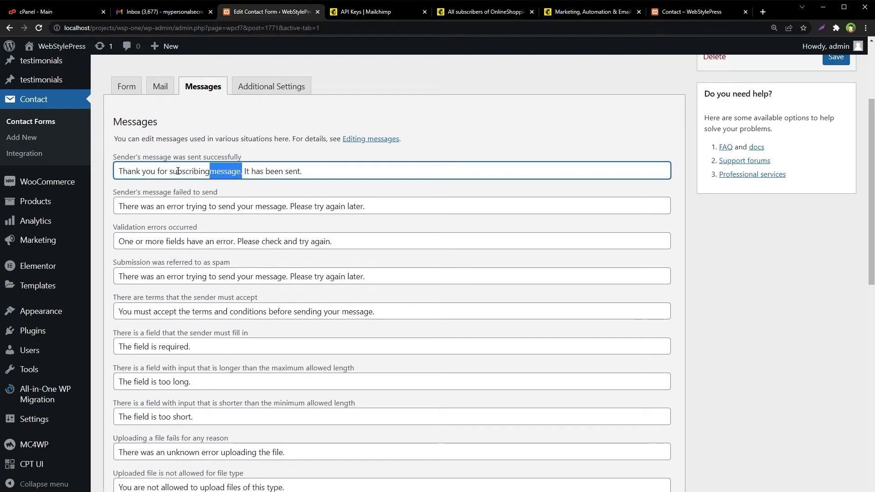
text(!)
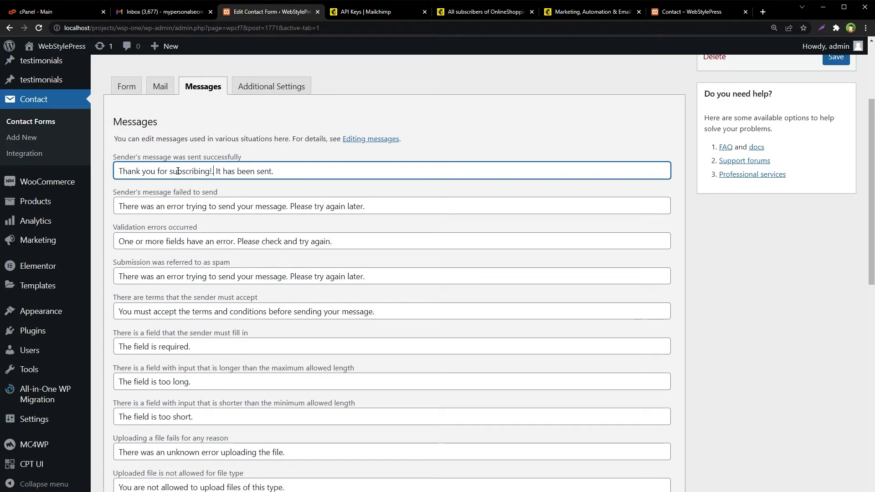
key(shift+End)
key(Delete)
scroll(177, 171, up, 3)
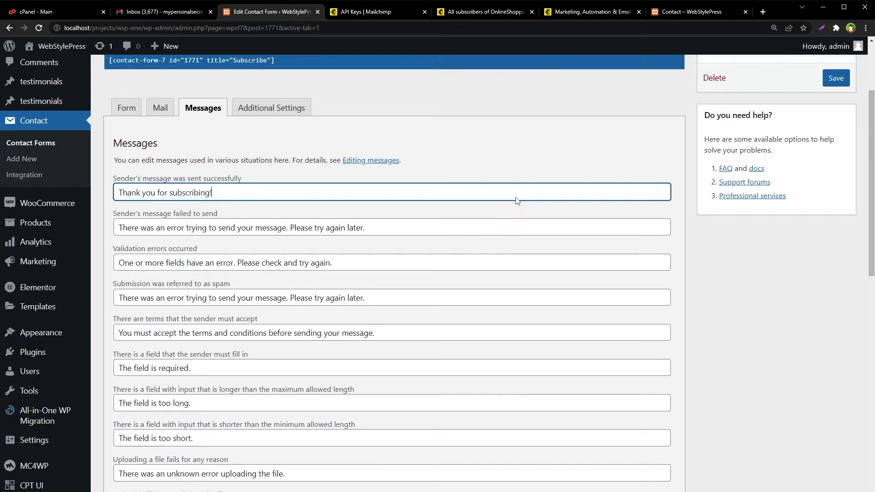
click(835, 193)
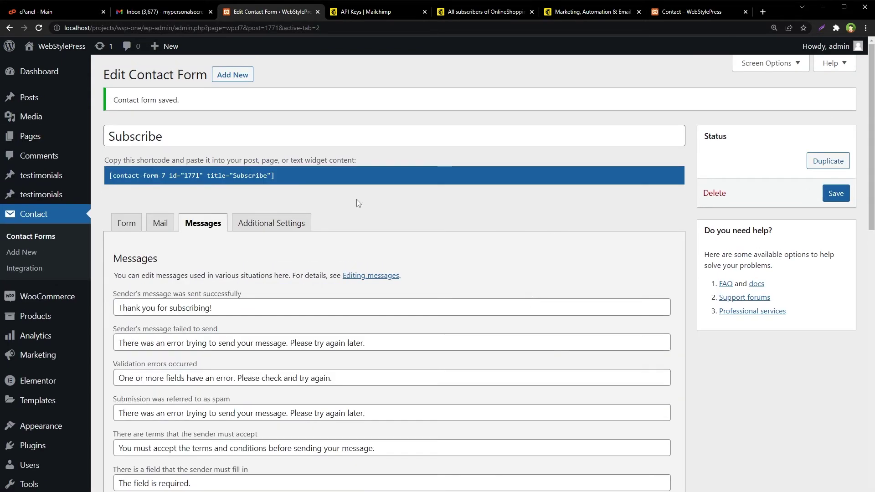
- Copy the Subscribe form shortcode and view the live Contact page
double_click(247, 176)
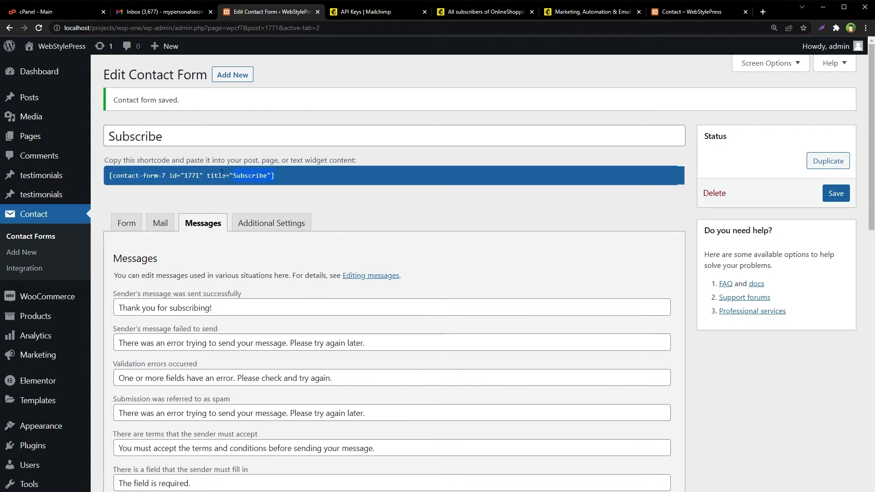
right_click(112, 174)
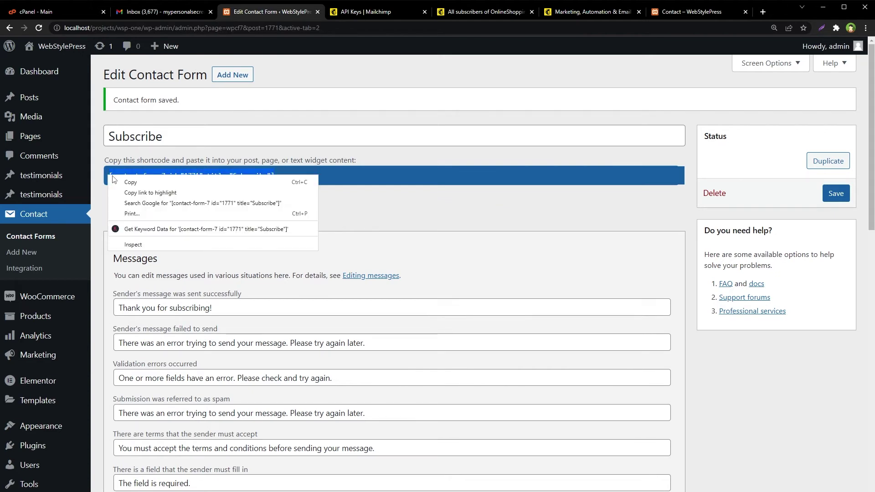
click(128, 179)
key(ctrl+9)
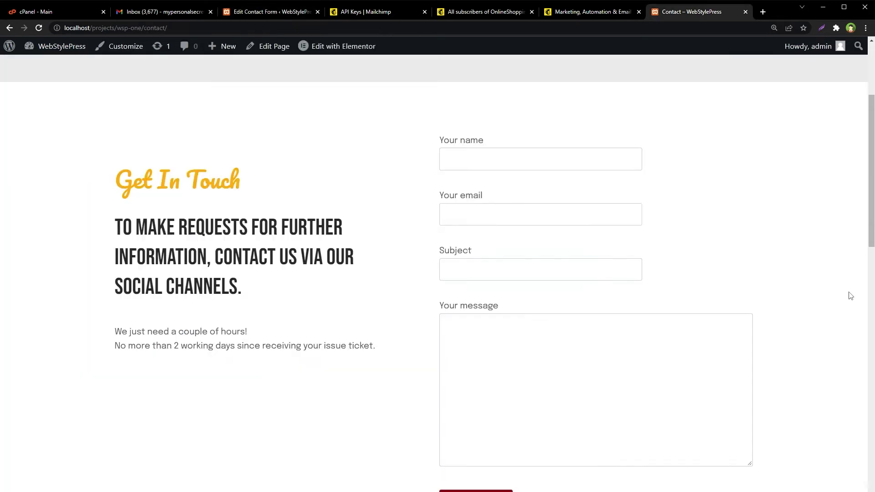
scroll(838, 292, up, 3)
scroll(728, 228, down, 6)
scroll(757, 213, up, 7)
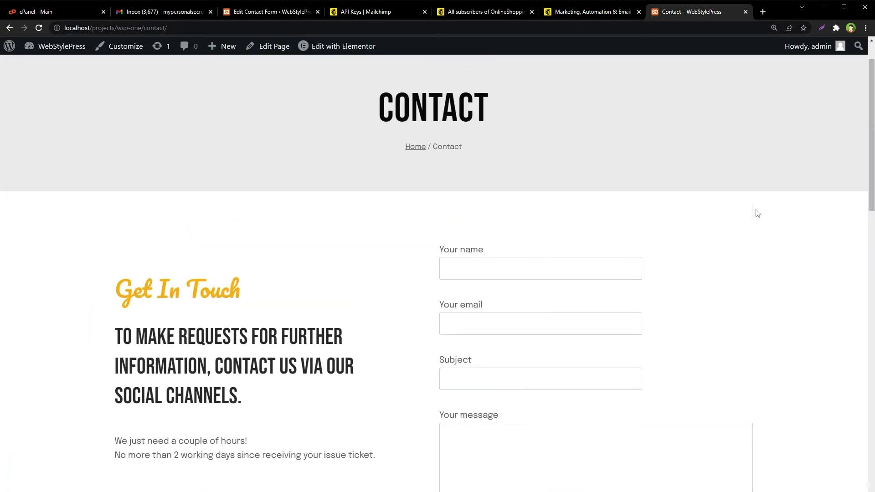
- In Elementor, add a Shortcode widget below Get In Touch with the Subscribe shortcode and publish
mouse_move(333, 43)
middle_click(319, 82)
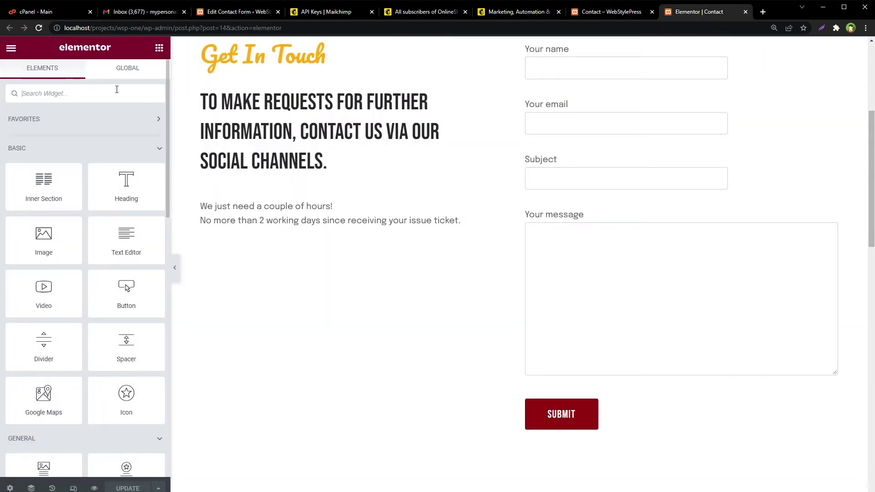
click(116, 89)
text(short)
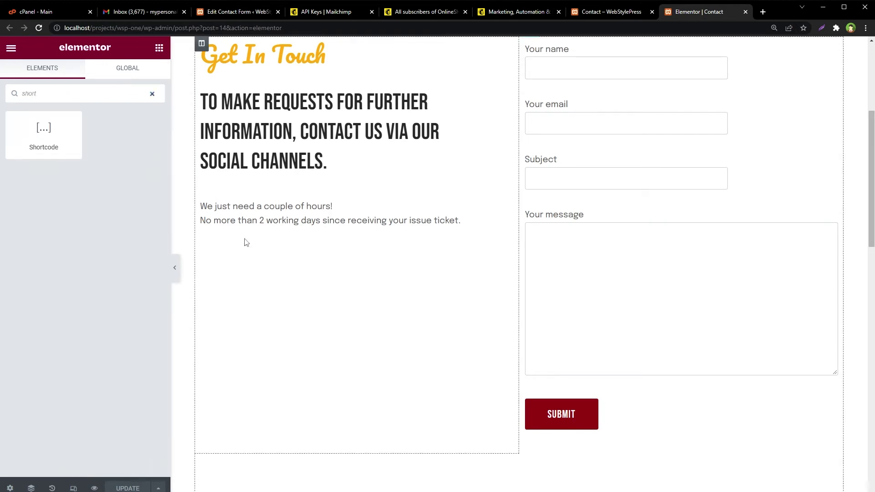
drag(44, 133, 351, 236)
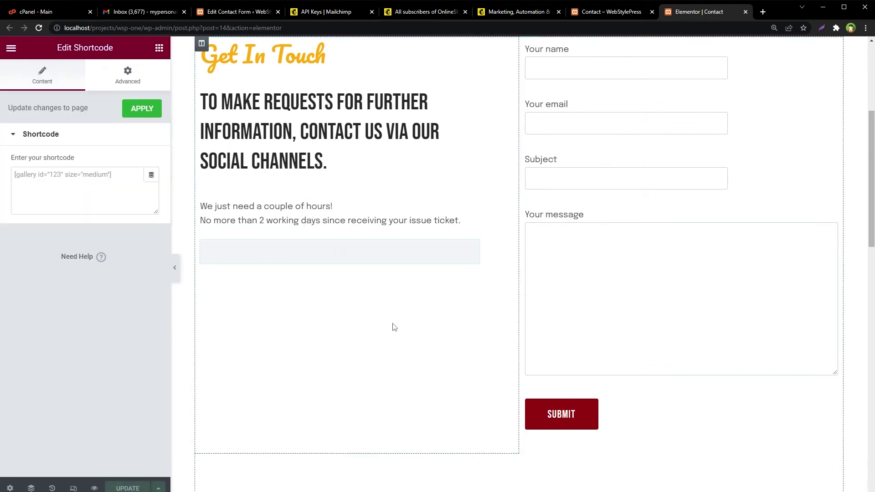
click(107, 180)
key(ctrl+v)
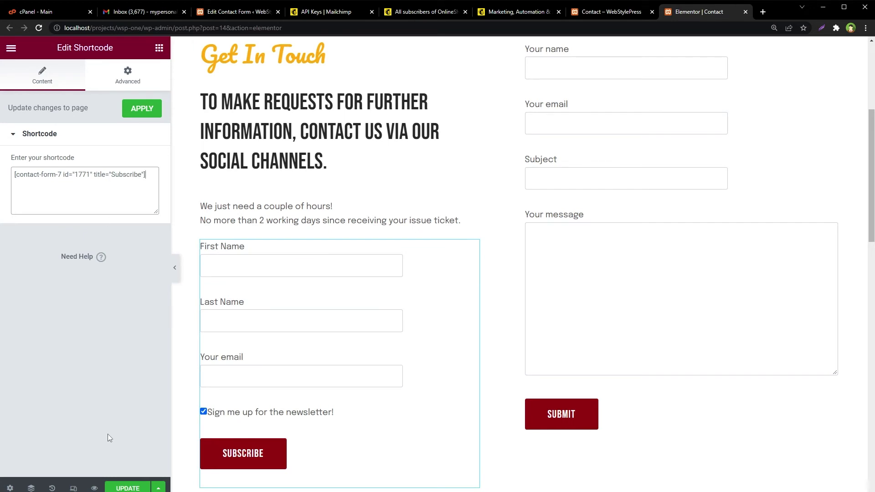
click(121, 487)
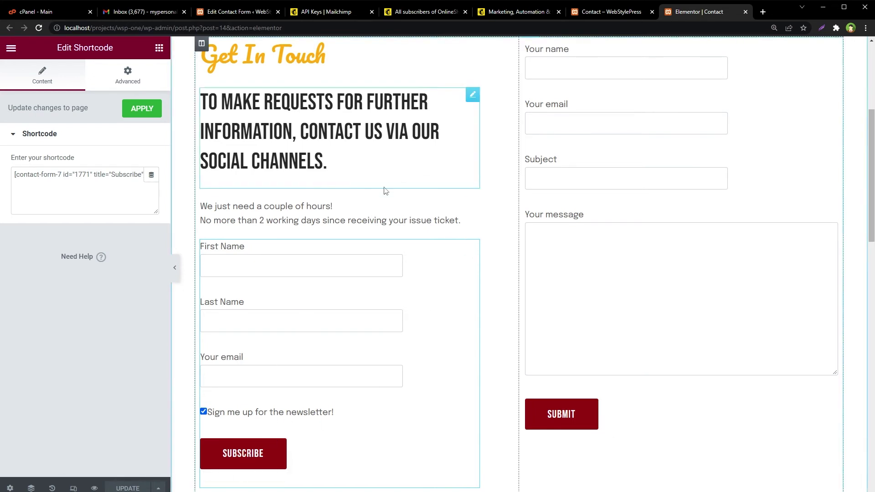
- Reload the live Contact page and check the new signup form's First Name field
click(611, 11)
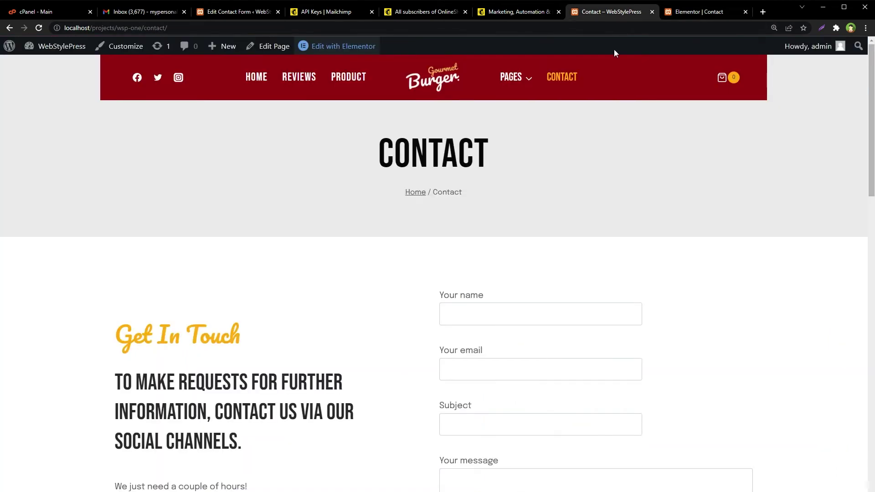
key(F5)
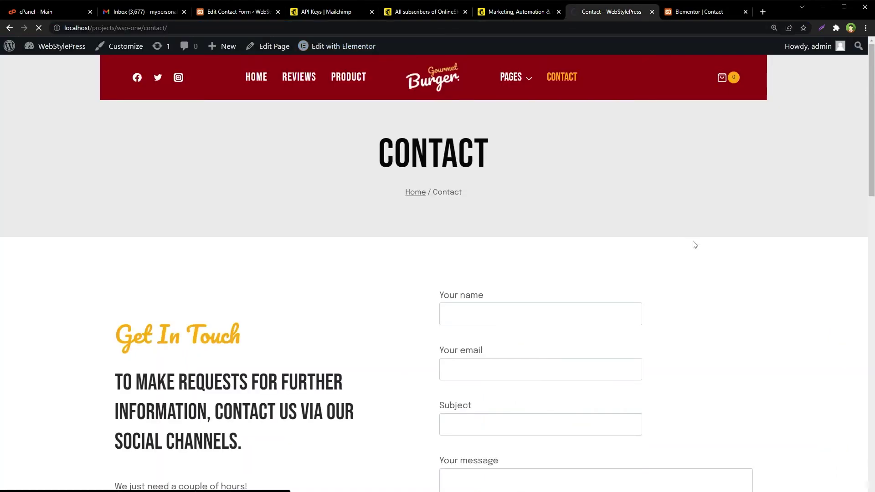
scroll(711, 264, down, 8)
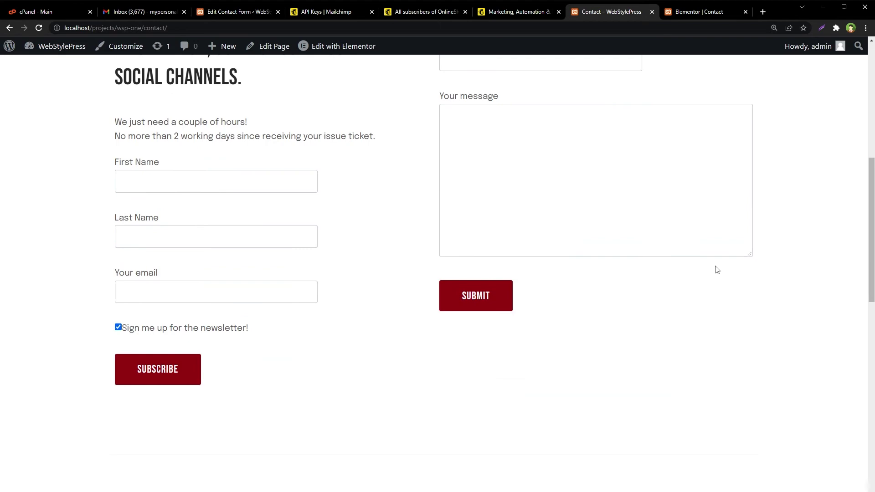
scroll(716, 270, up, 3)
scroll(455, 274, down, 2)
click(222, 241)
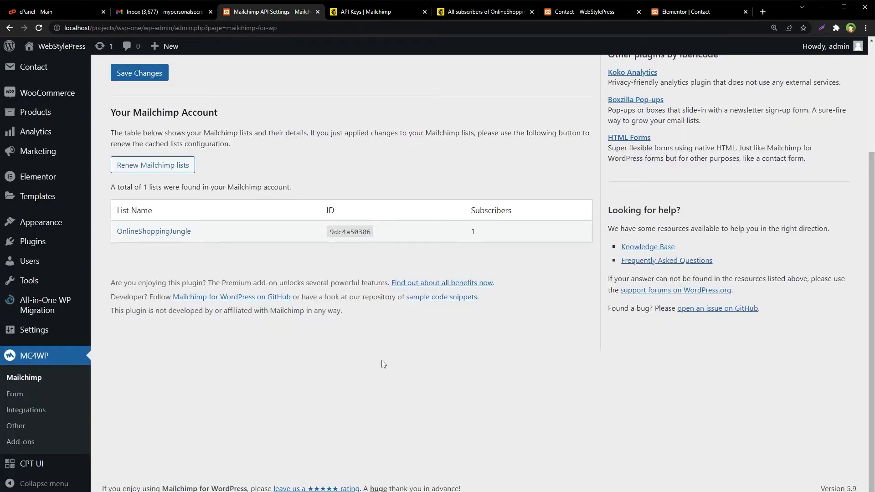
- Set Use double opt-in to No in the MC4WP test form settings, confirm, and save
click(17, 396)
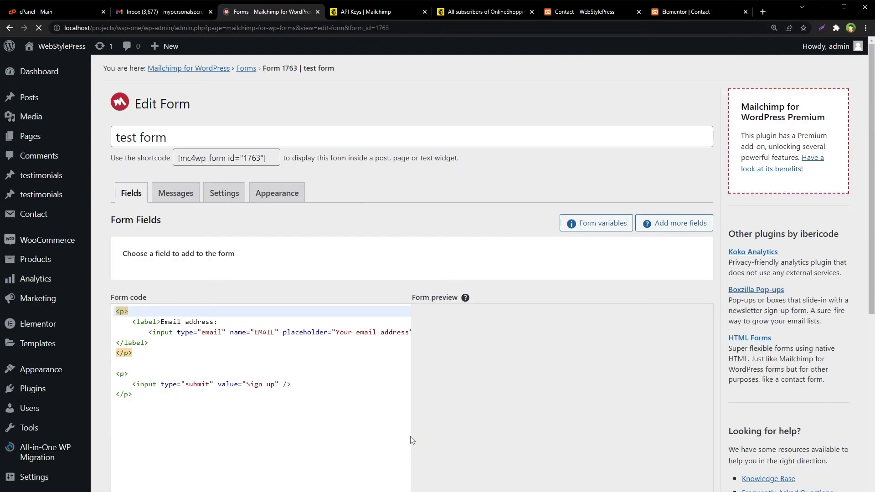
click(223, 193)
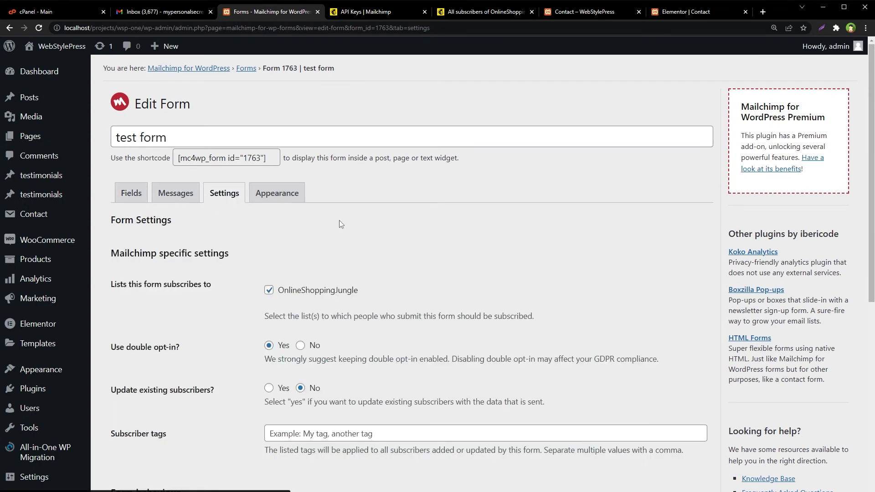
scroll(456, 242, down, 3)
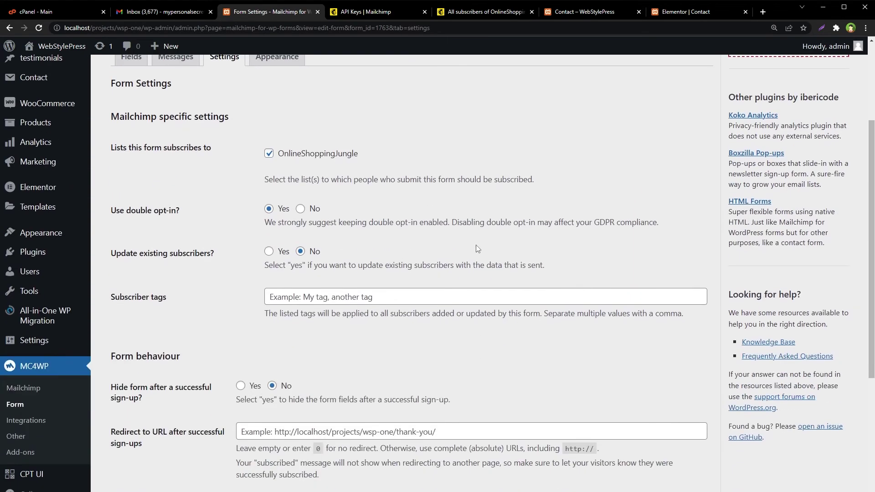
drag(189, 210, 112, 208)
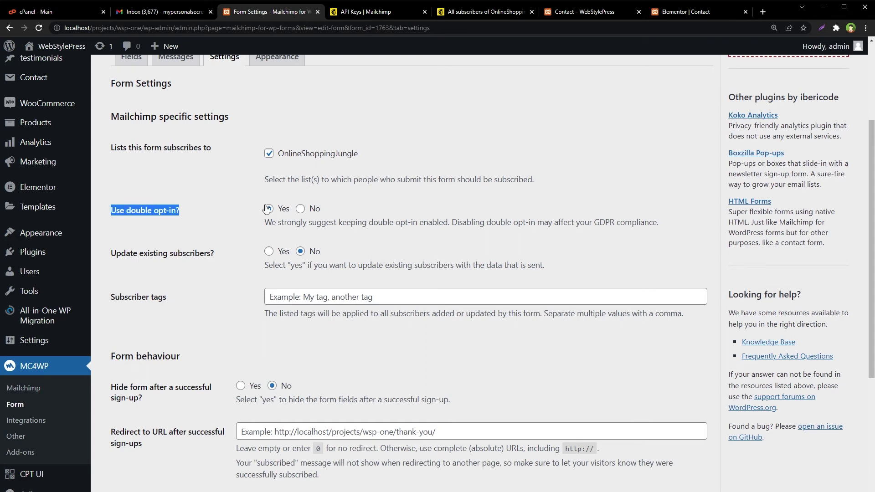
click(300, 209)
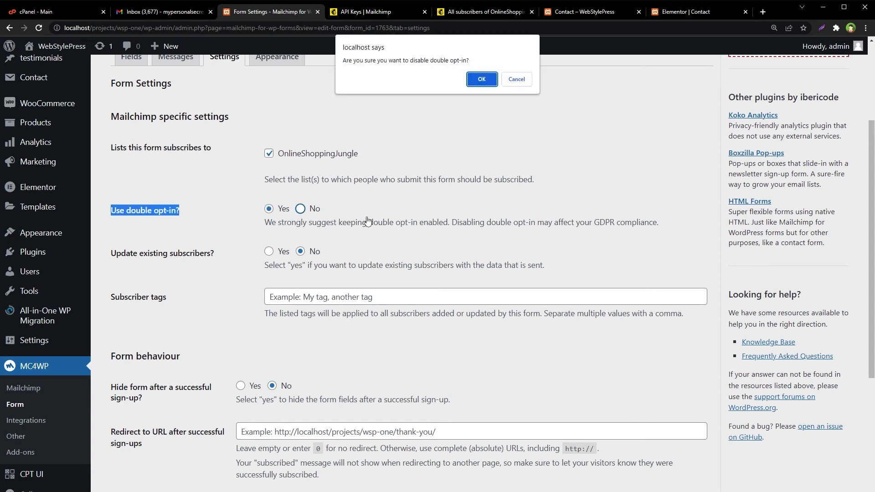
click(481, 80)
scroll(493, 169, down, 5)
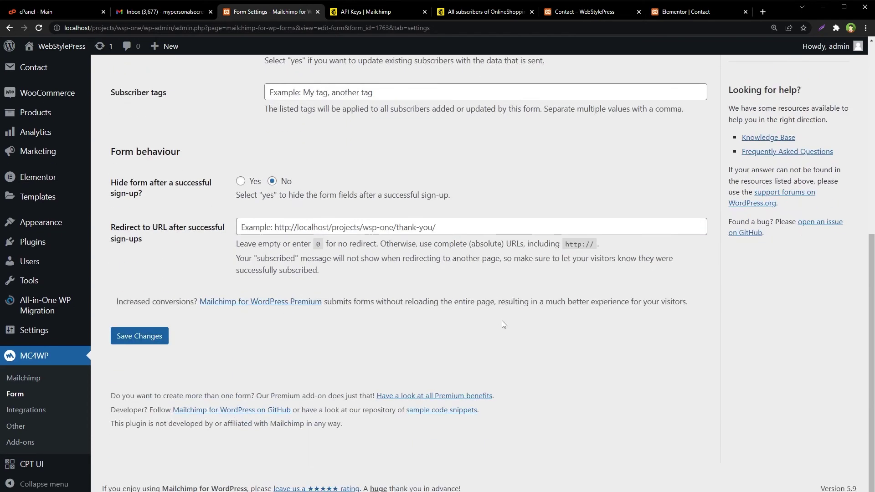
click(146, 335)
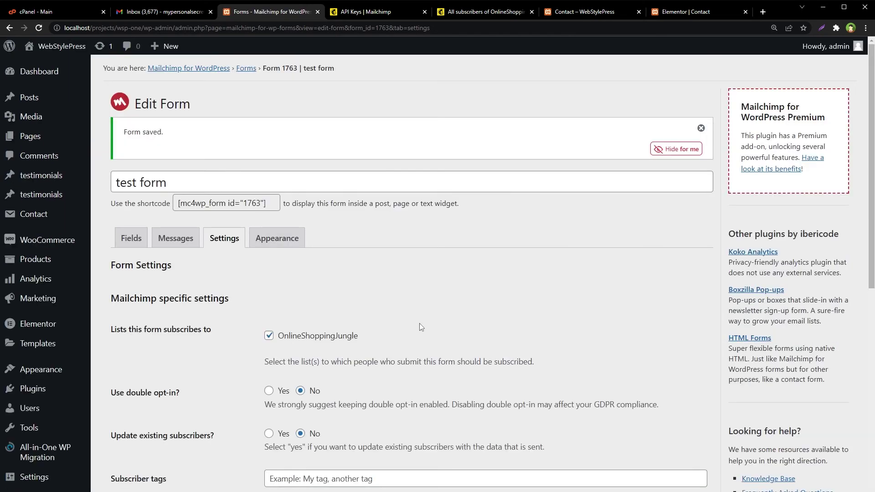
click(576, 13)
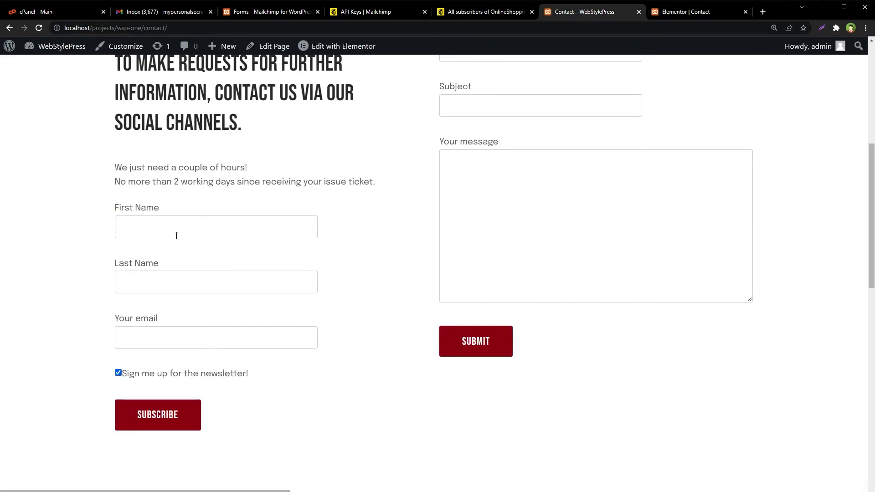
- Submit a test signup with first name, last name and email, getting 'Thank you for subscribing!'
click(182, 343)
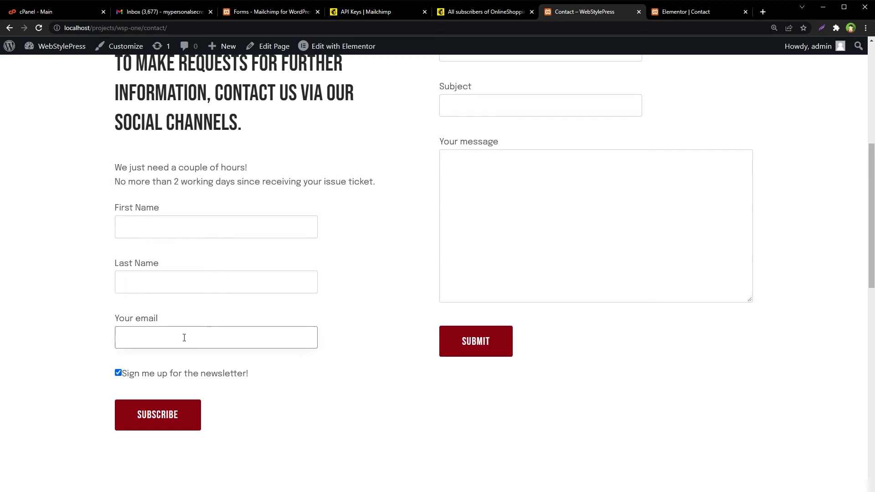
click(236, 219)
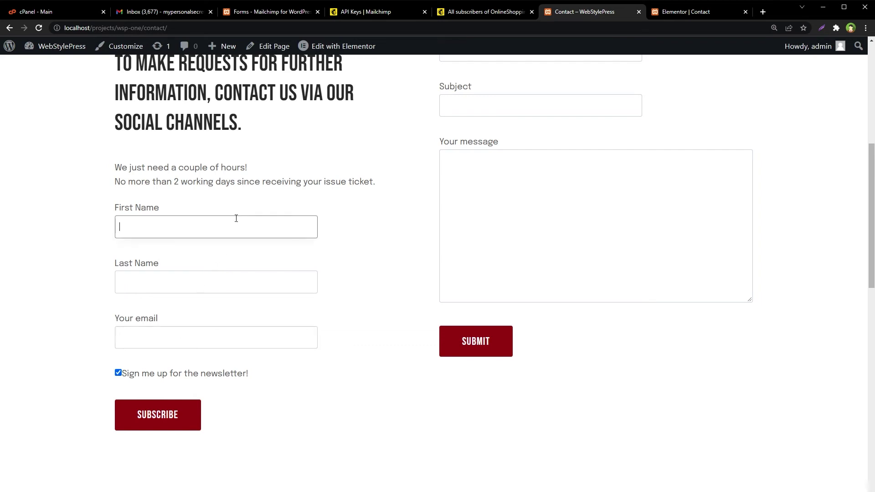
text(John)
key(Tab)
text(Doe)
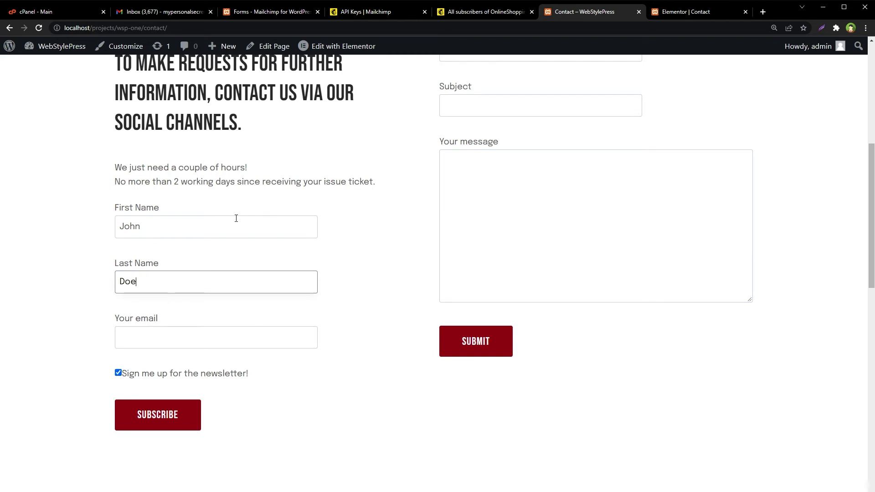
key(Tab)
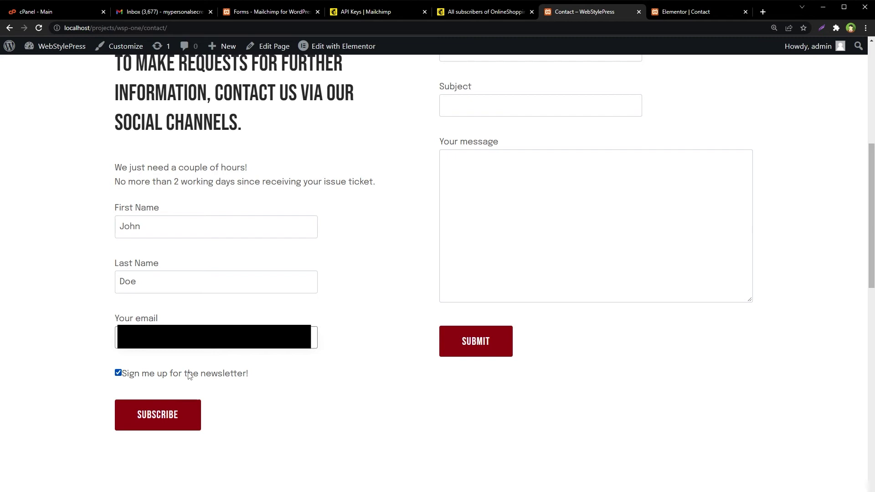
click(171, 416)
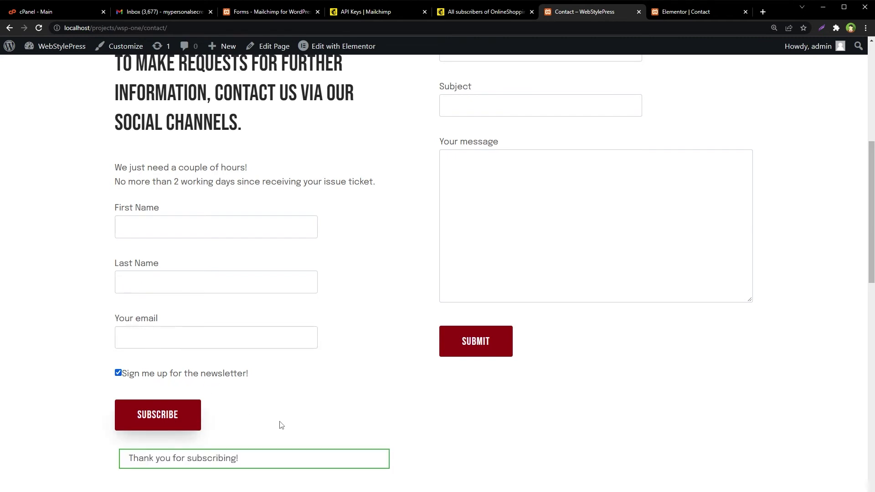
drag(255, 463, 133, 457)
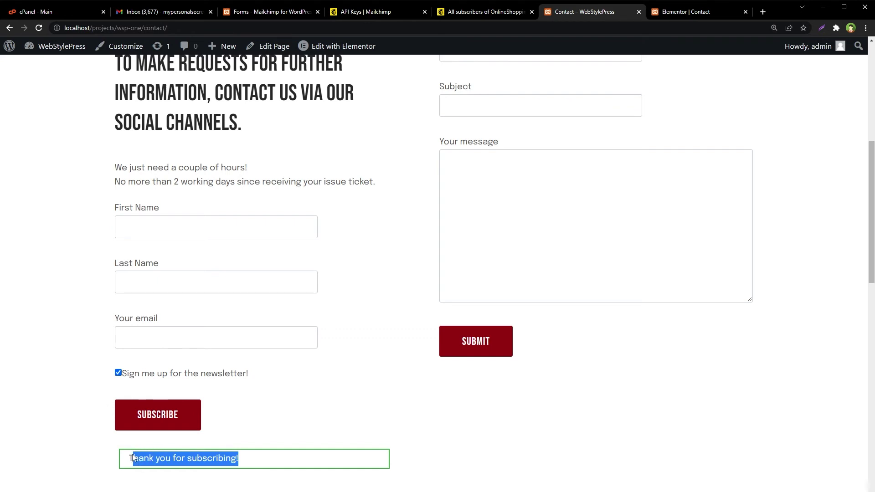
click(485, 12)
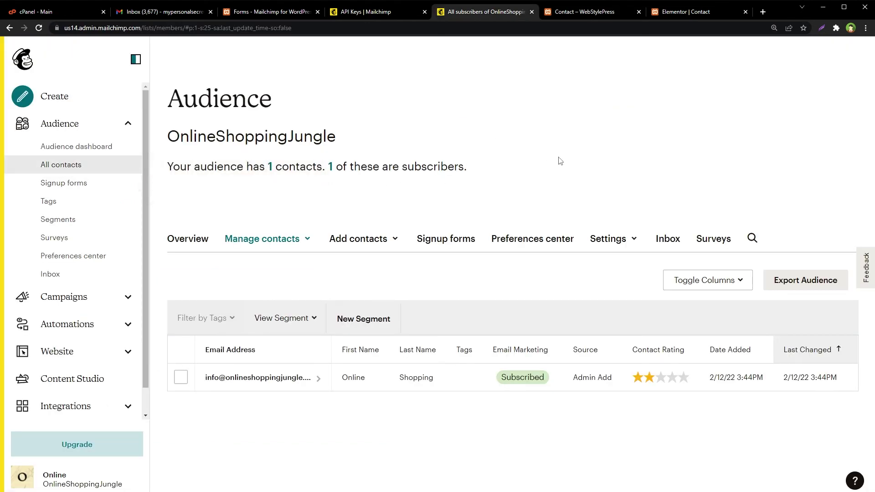
- Reload the Mailchimp All contacts list for the OnlineShoppingJungle audience
key(F5)
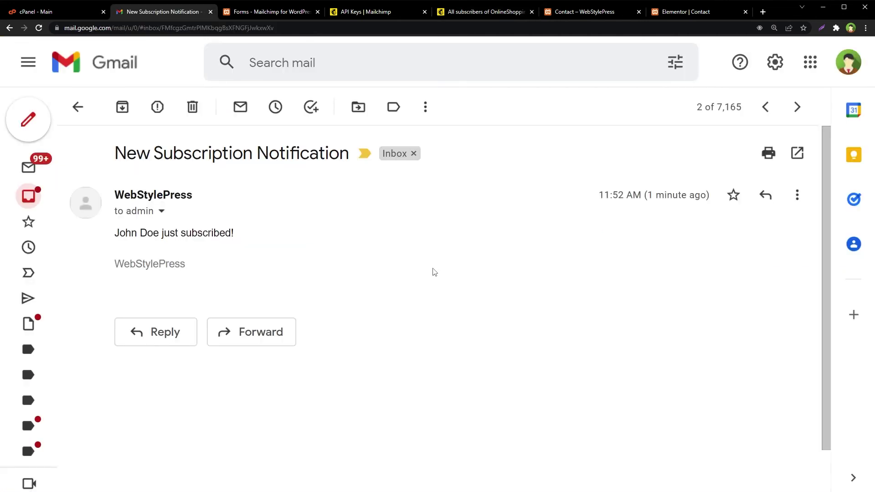
- Open the newer 'Thank you!' email and review its name and thank-you lines
drag(113, 234, 253, 239)
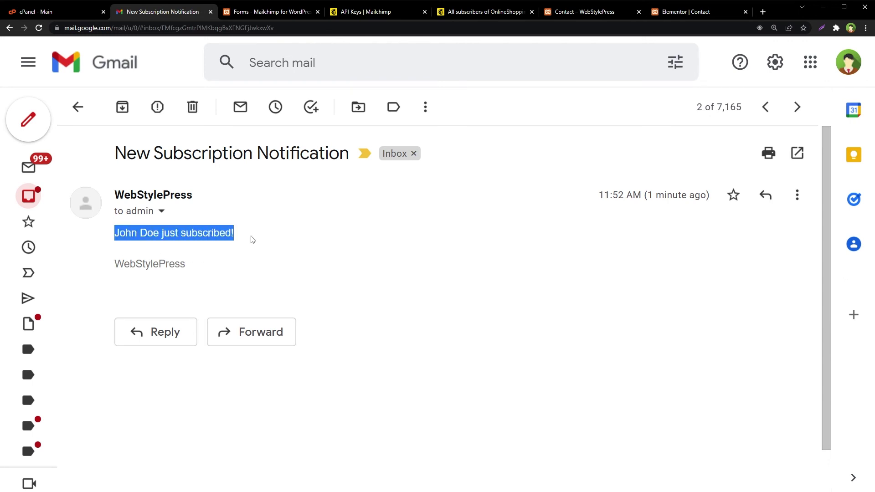
click(287, 250)
key(k)
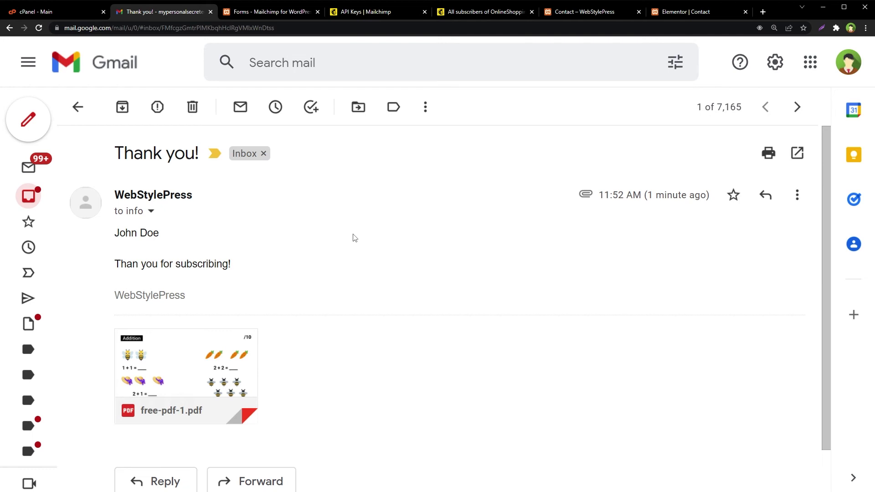
drag(114, 233, 201, 236)
click(206, 250)
drag(138, 265, 217, 266)
click(269, 265)
- Preview the free-pdf-1.pdf attachment, then close the viewer
mouse_move(236, 376)
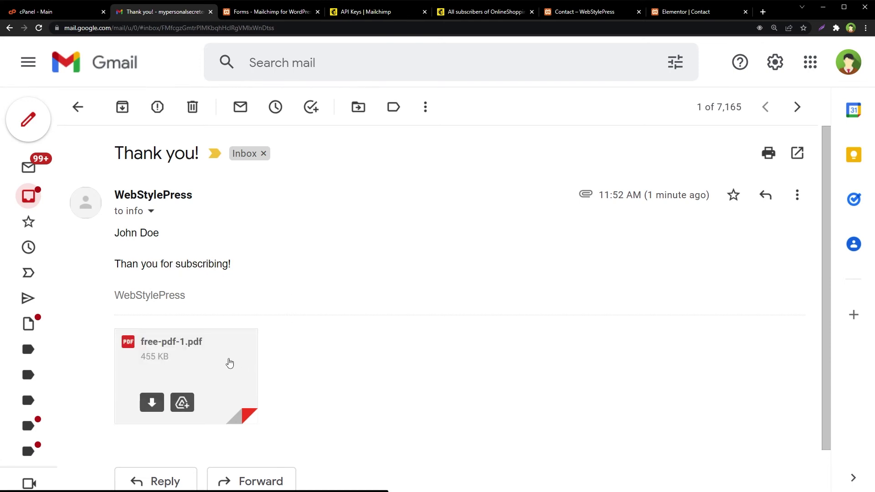
click(230, 362)
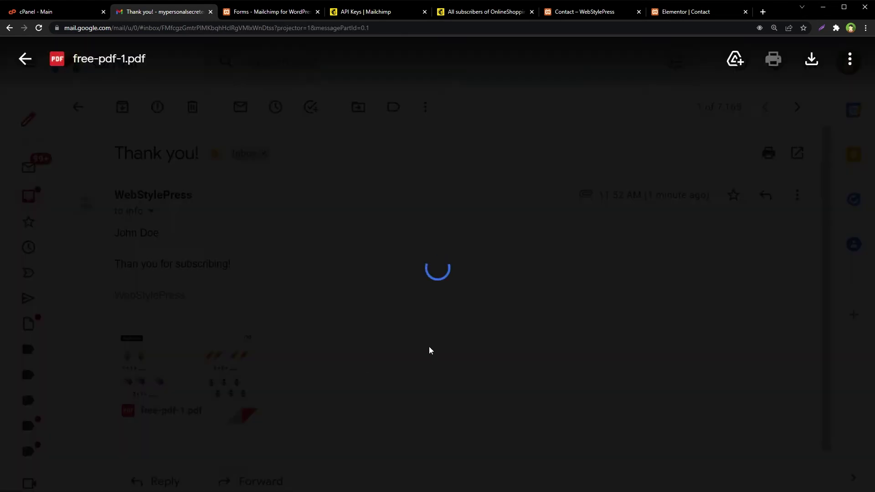
scroll(429, 350, down, 20)
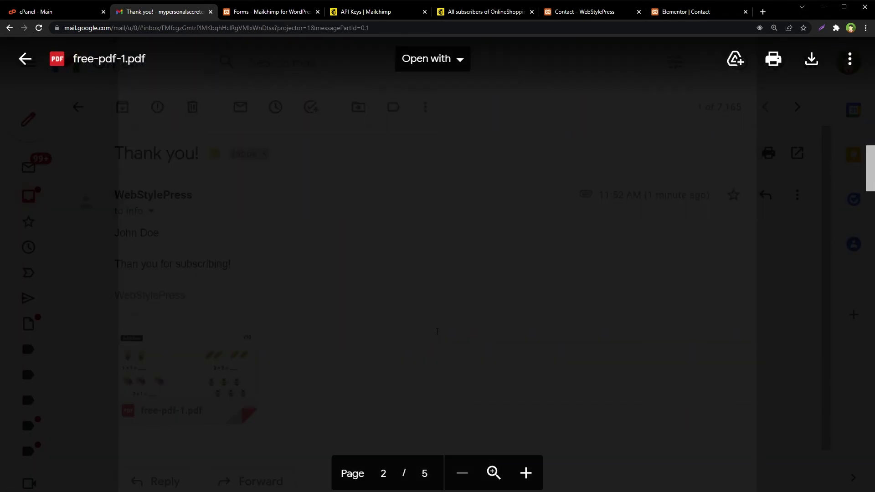
scroll(606, 295, up, 5)
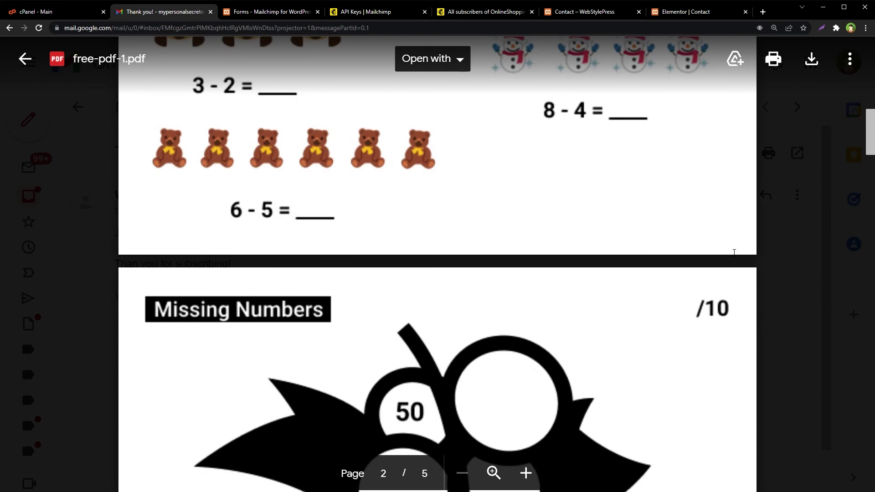
click(767, 249)
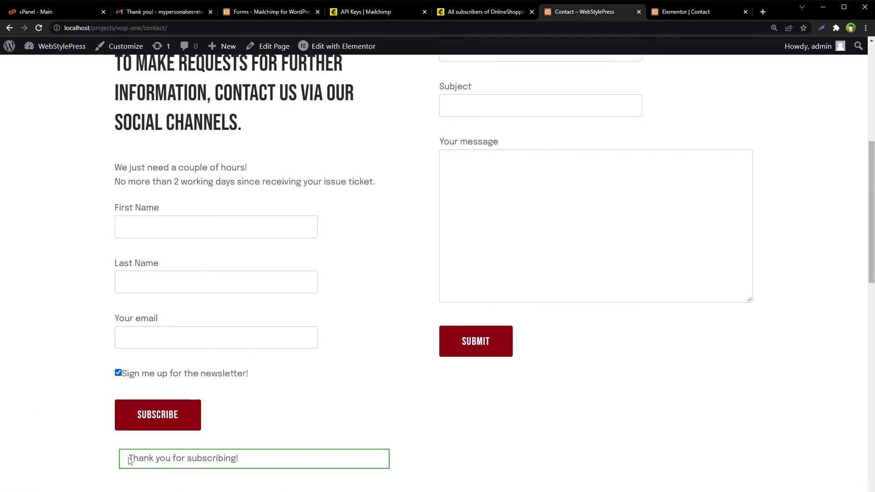
- Check the 'Thank you for subscribing' message, then go to the Contact Form 7 forms list
drag(129, 461, 236, 469)
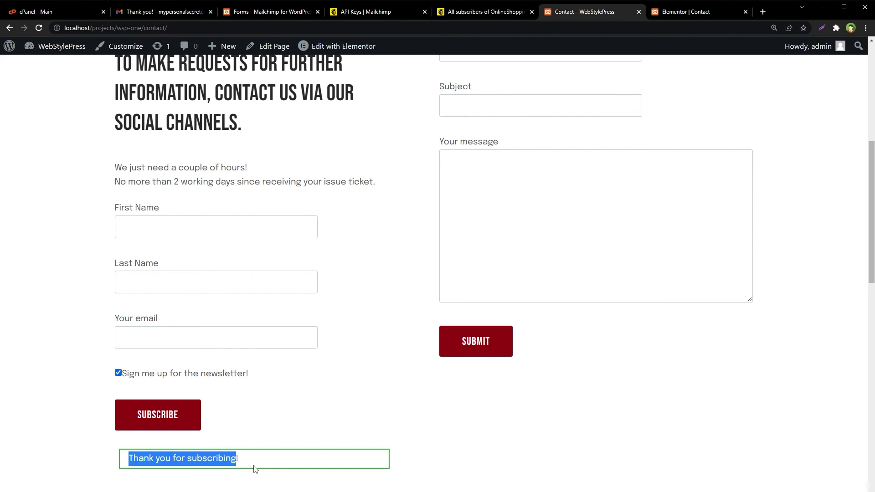
click(257, 468)
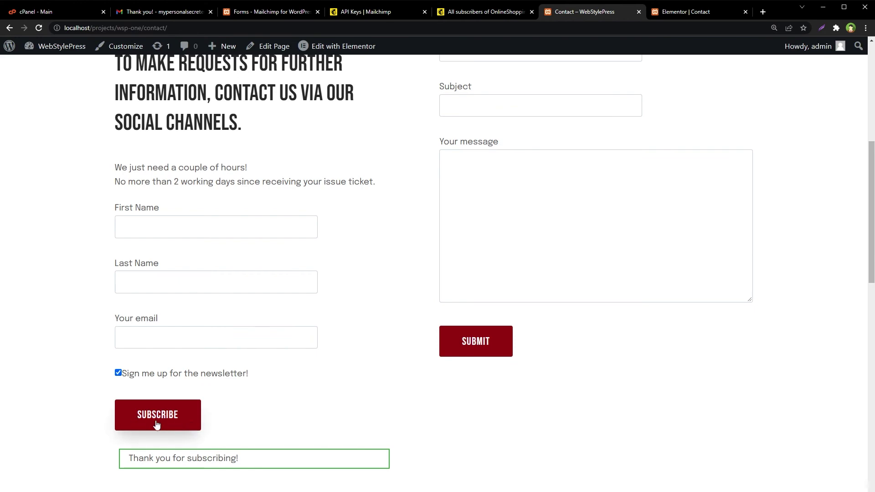
click(272, 11)
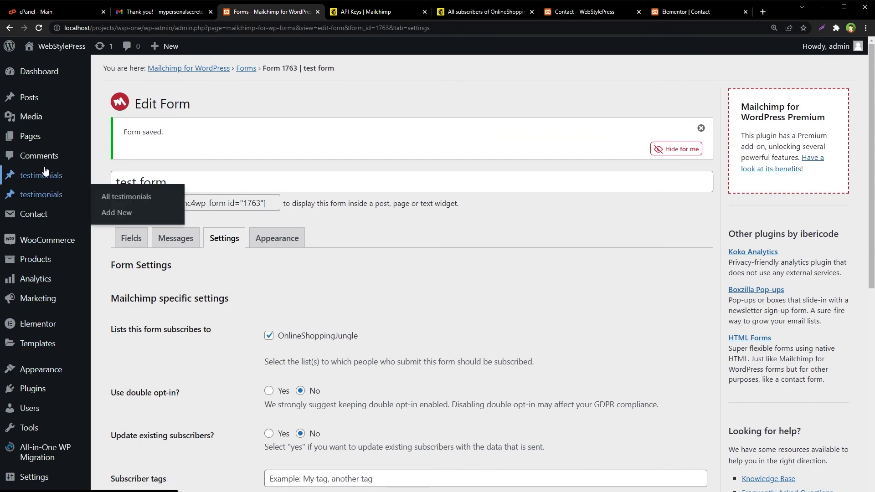
click(46, 214)
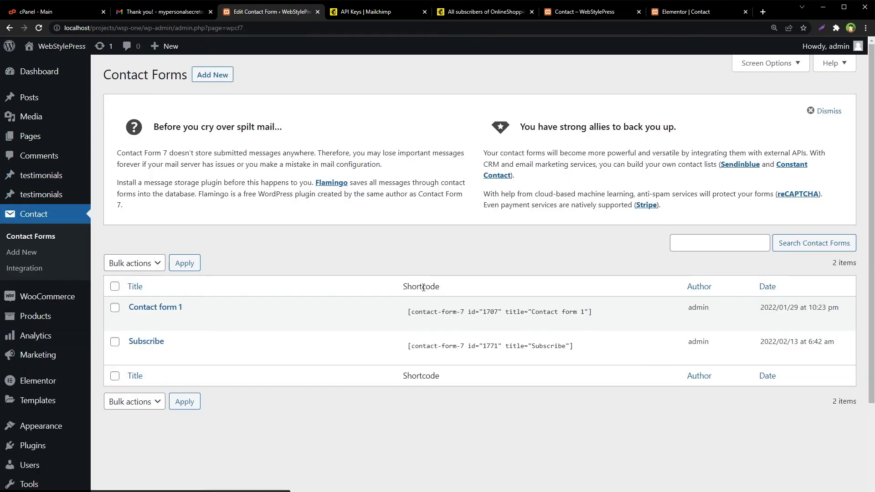
- Change the Subscribe form's submit tag label from 'Subscribe' to 'Free Download'
click(134, 352)
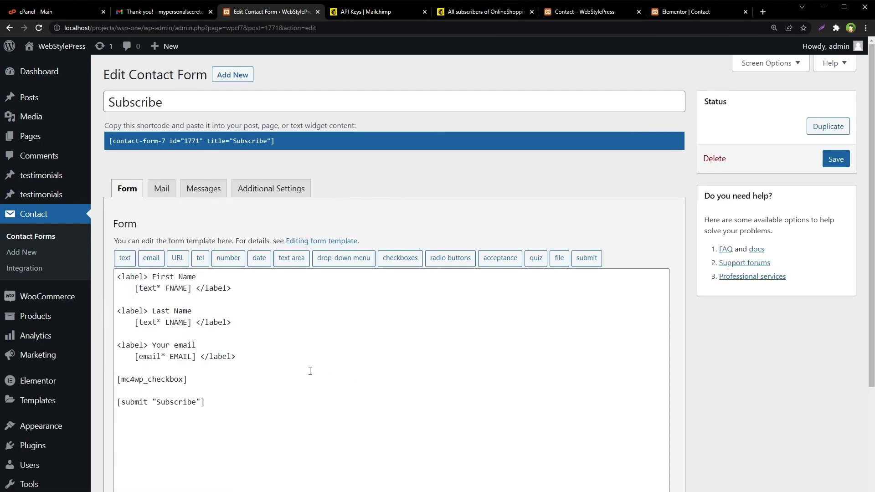
double_click(170, 401)
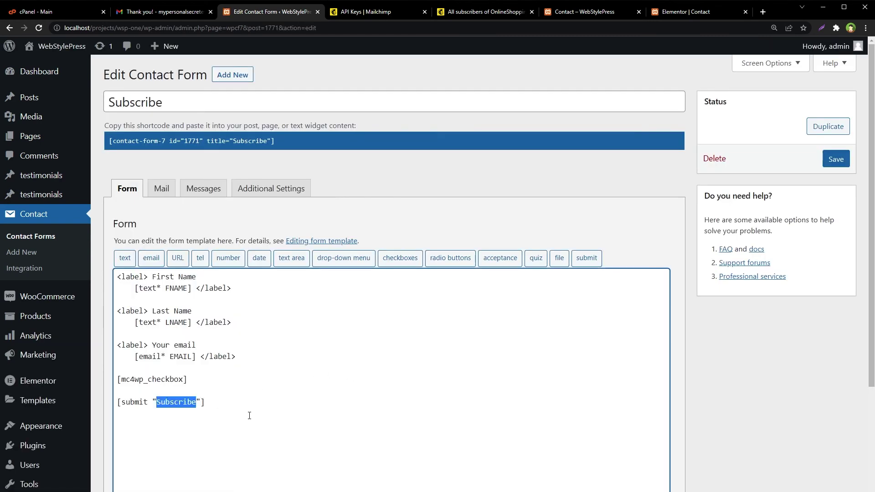
text(Download)
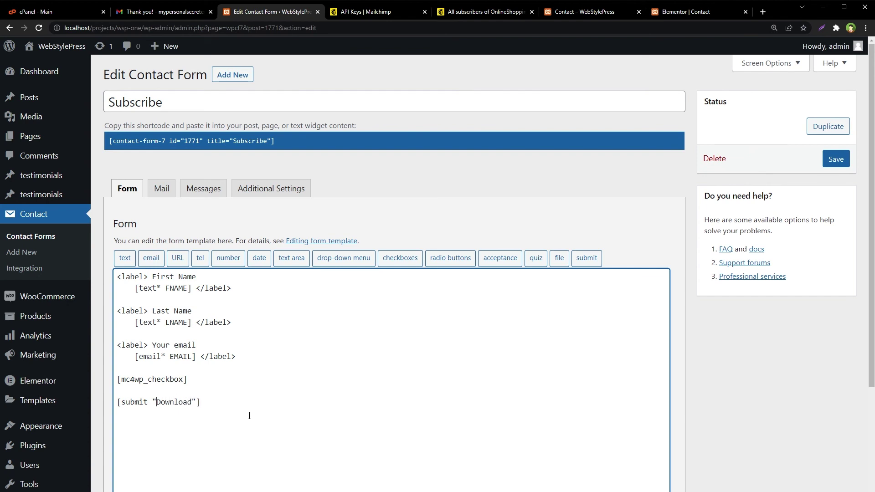
text(Free)
key(Right)
key(Right)
key(Right)
- Append 'Please check your email for download link.' to the success message and save the form
click(203, 189)
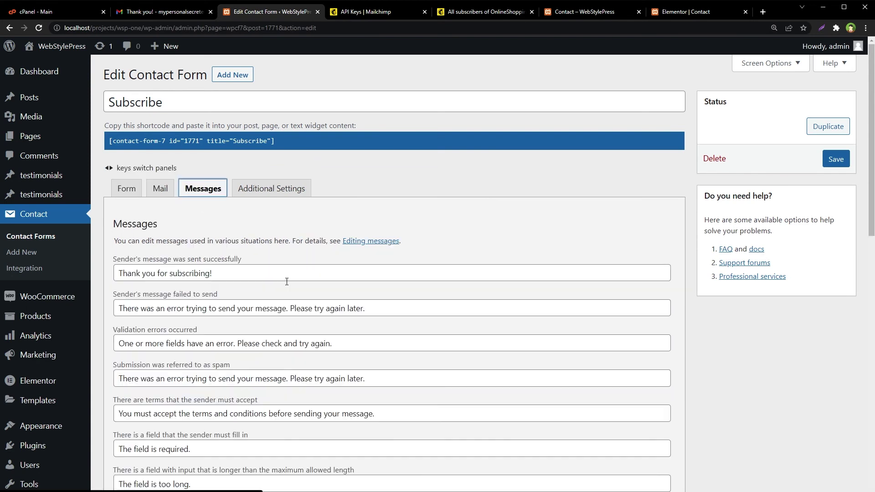
click(223, 269)
text(Pleas)
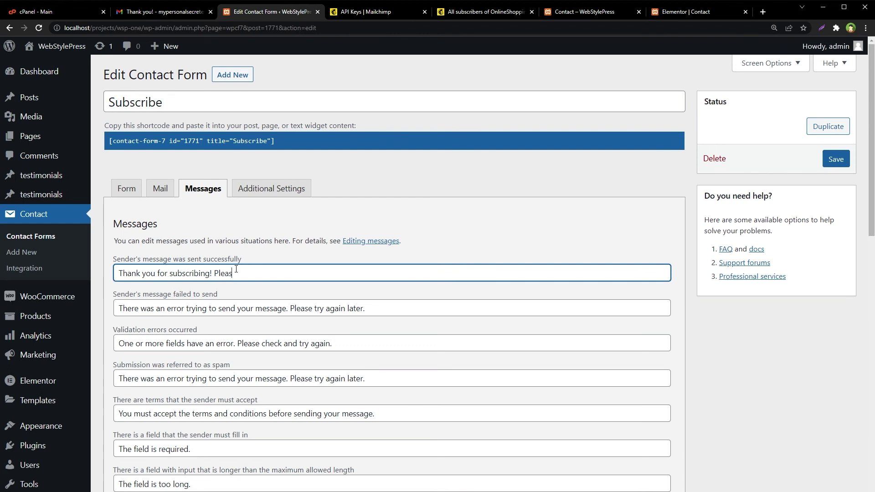
text(e check your email for download link.)
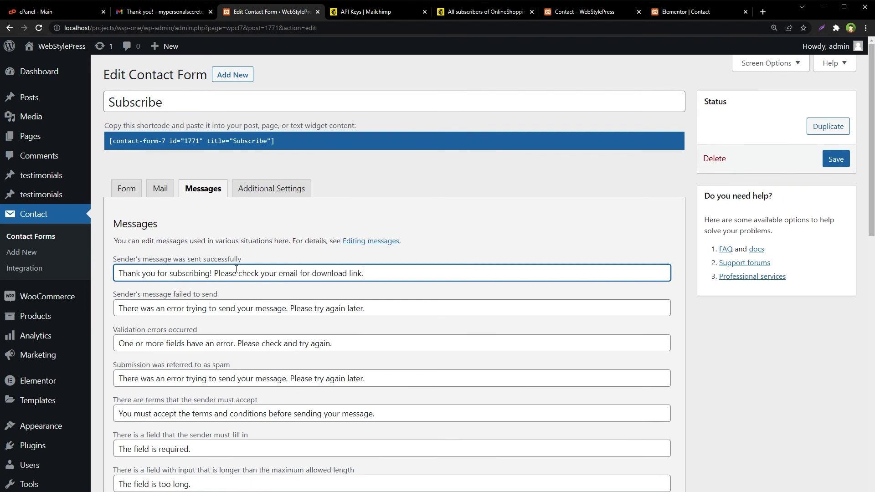
click(834, 159)
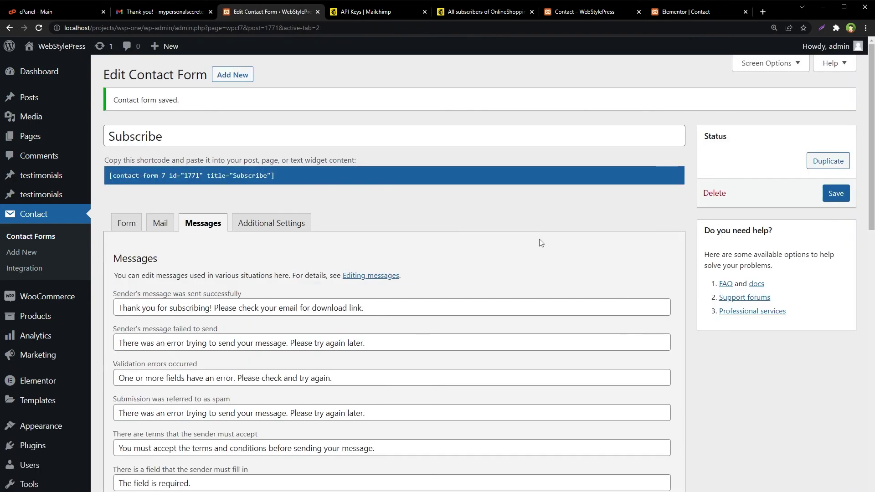
- Reload the live Contact page so the updated form appears
click(576, 12)
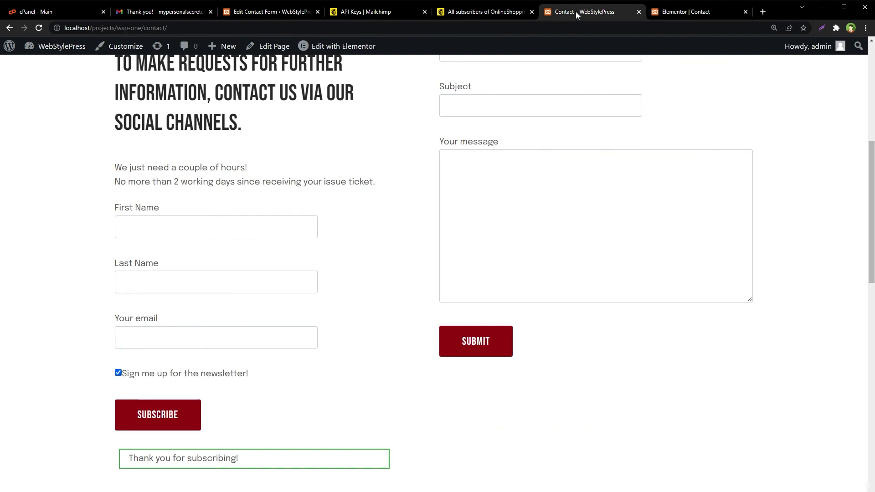
key(ctrl+l)
key(Return)
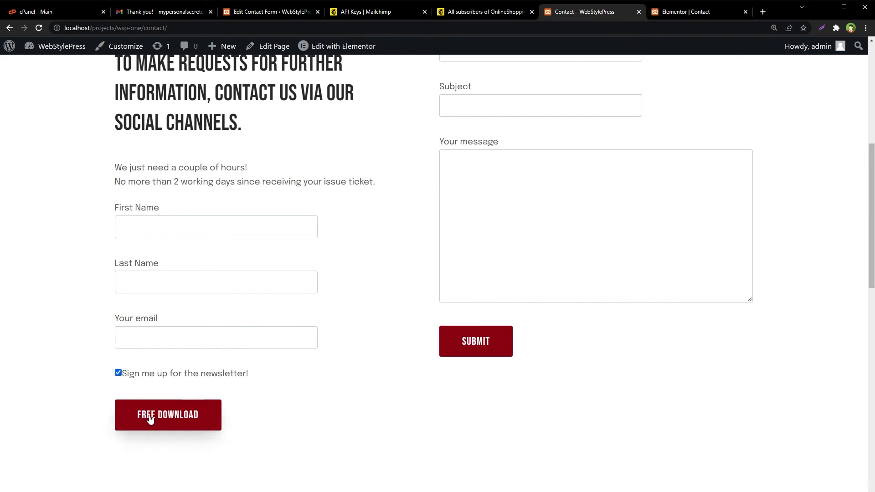
- Fill in test first name, last name and email, then submit the Free Download form
click(195, 226)
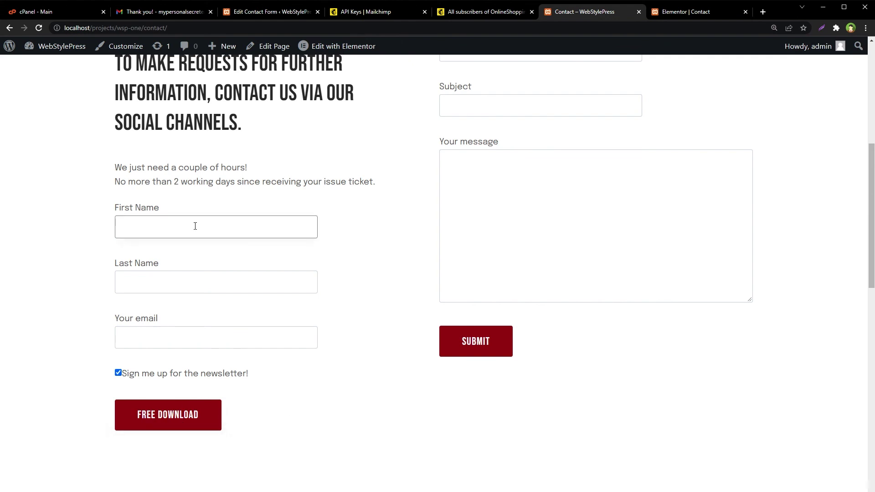
text(test name)
key(Tab)
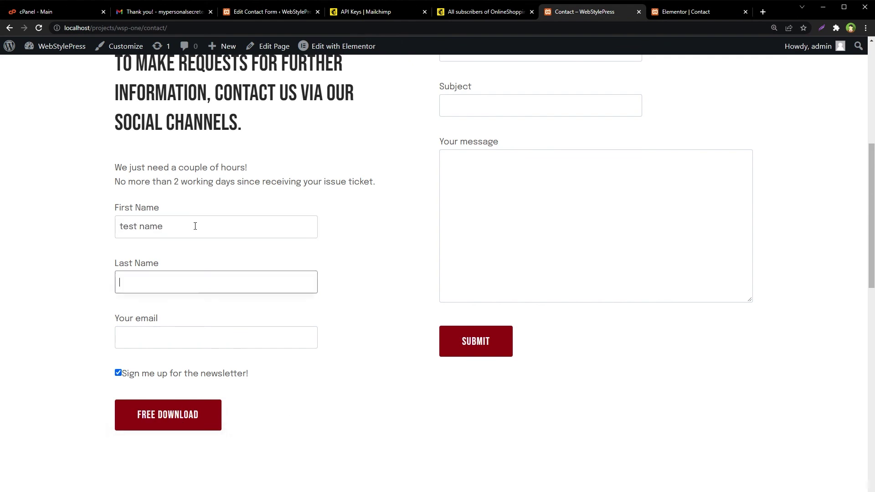
text(test name 2)
key(Tab)
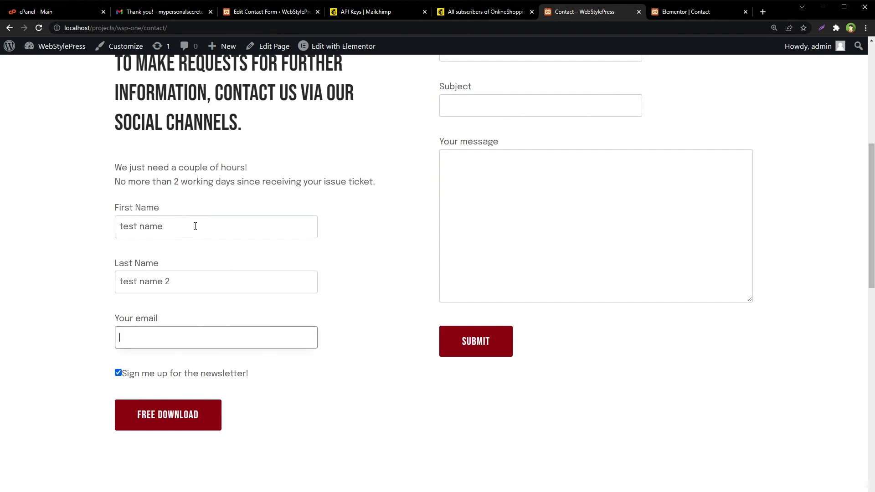
text(testemail@testserver.com)
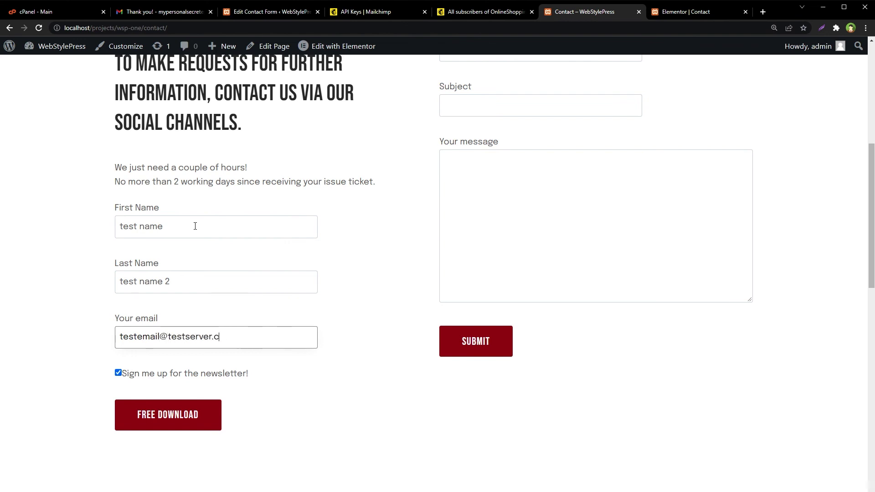
click(186, 424)
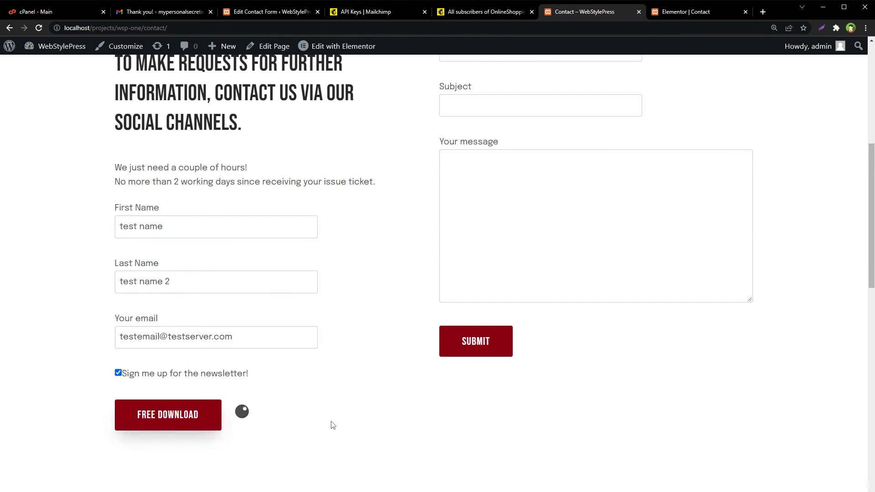
- Highlight the new 'Please check your email for download link.' sentence in the thank-you message
scroll(356, 392, down, 2)
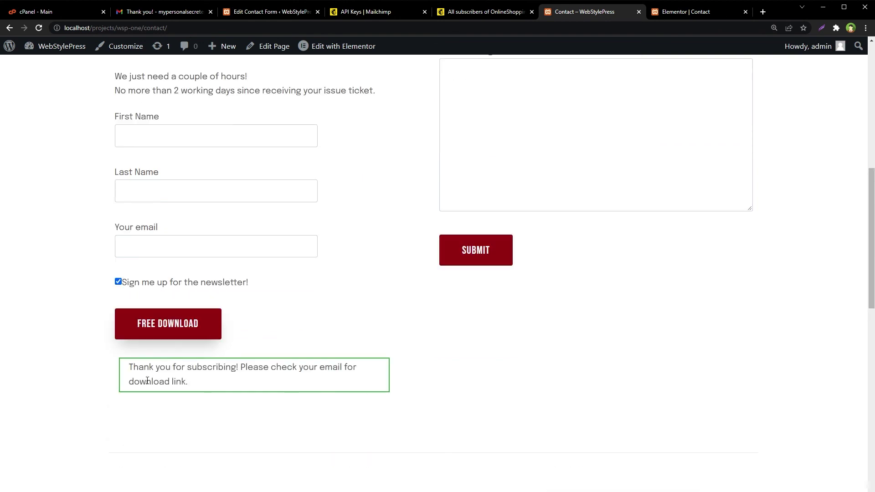
drag(129, 366, 348, 368)
drag(192, 385, 128, 382)
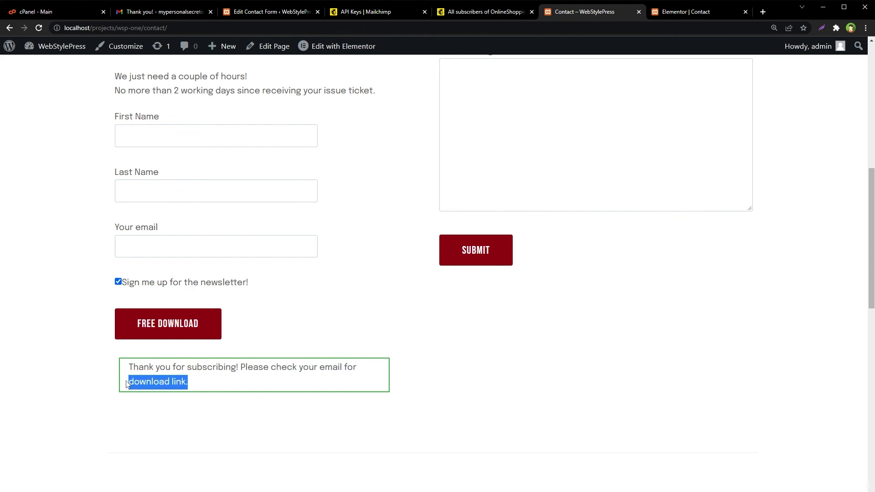
click(208, 383)
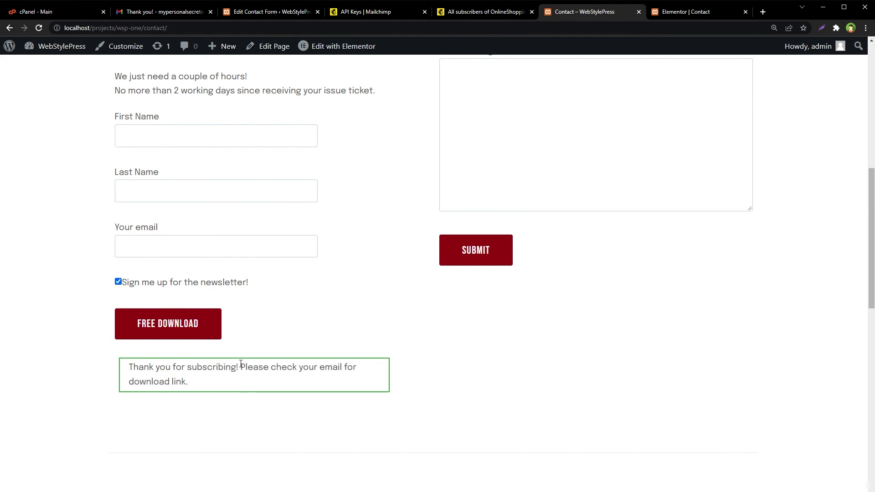
drag(241, 365, 350, 385)
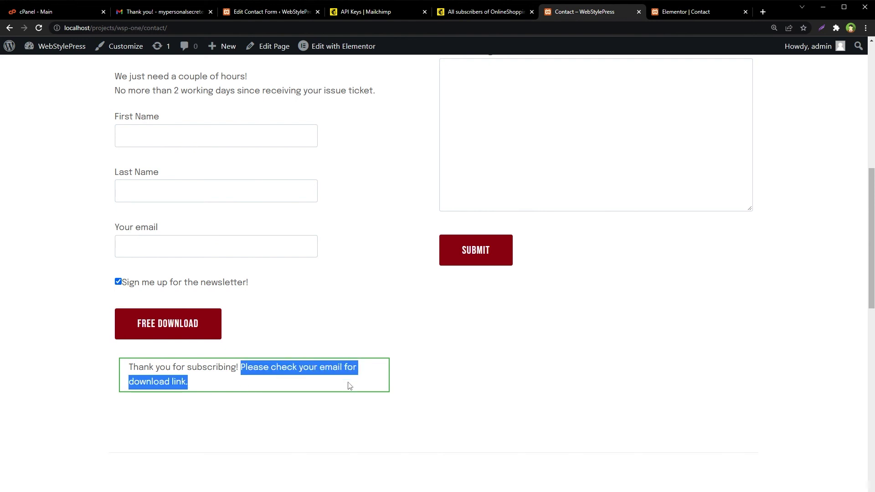
click(426, 398)
scroll(377, 240, up, 1)
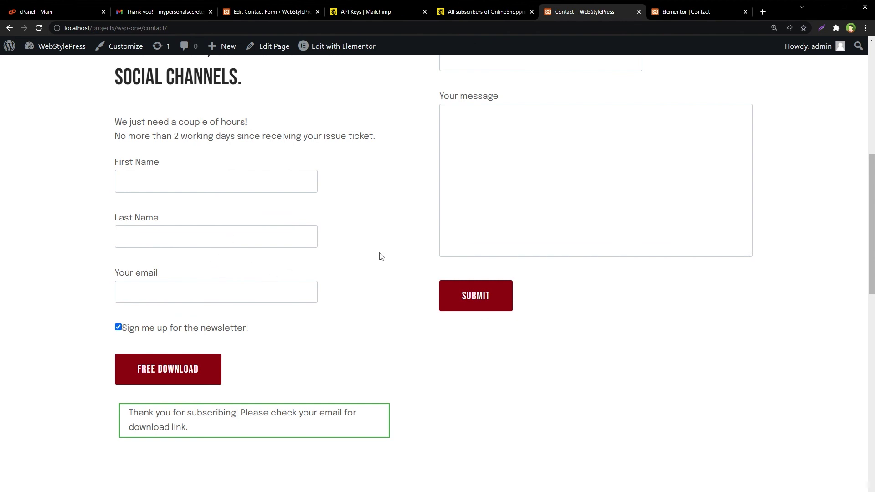
- Return to the Mailchimp tab listing the OnlineShoppingJungle audience's subscribed contacts
click(481, 11)
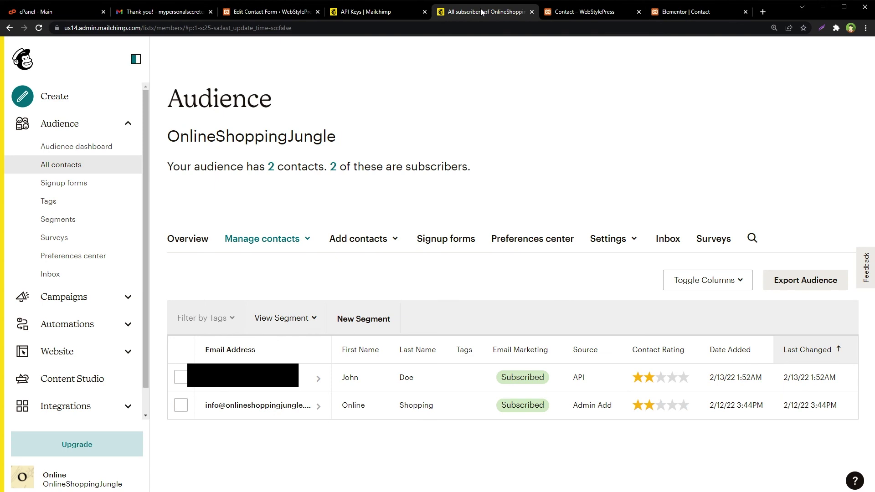